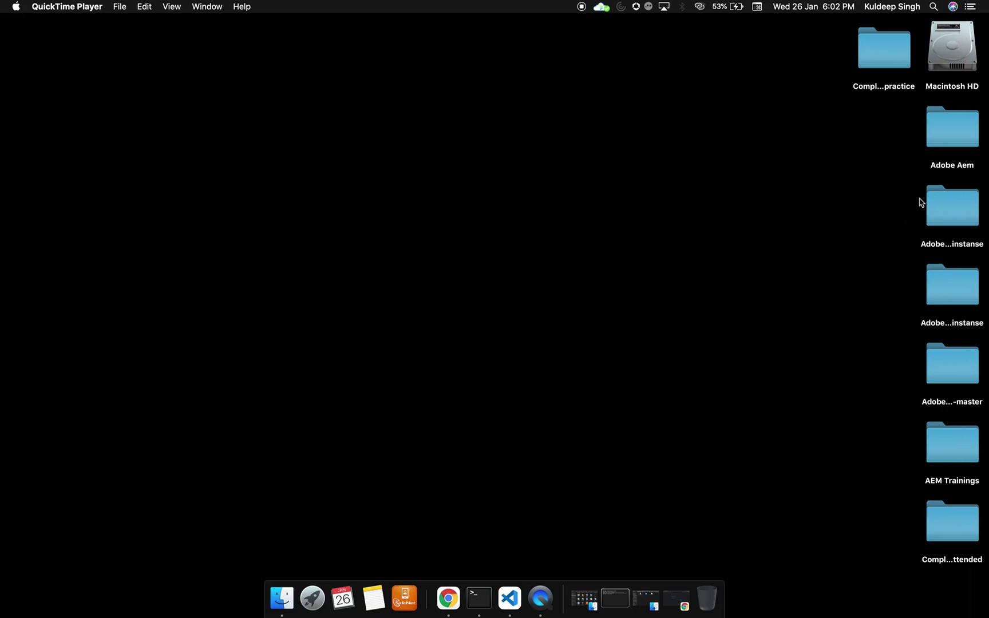
# Launch cq5-author-4502.jar from the author instance folder, then close both Finder windows.
pyautogui.doubleClick(939, 293)
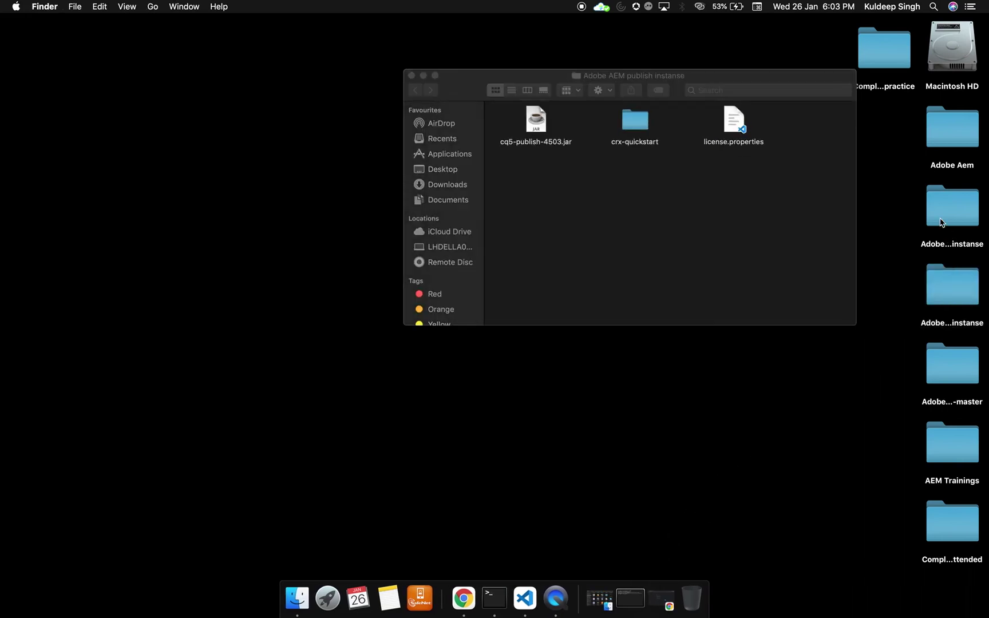
pyautogui.doubleClick(940, 222)
pyautogui.click(549, 134)
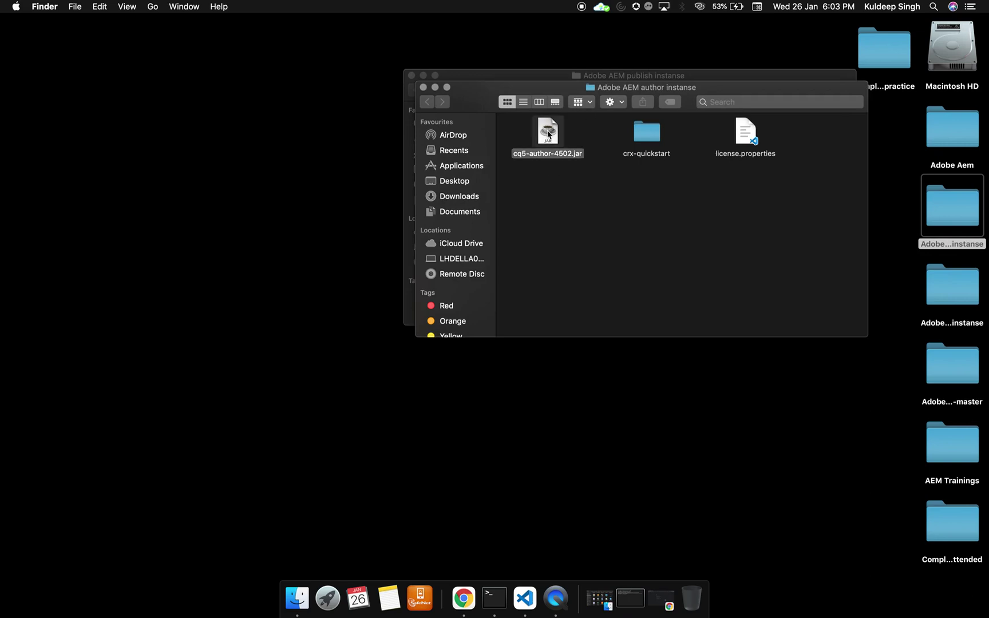
pyautogui.doubleClick(549, 135)
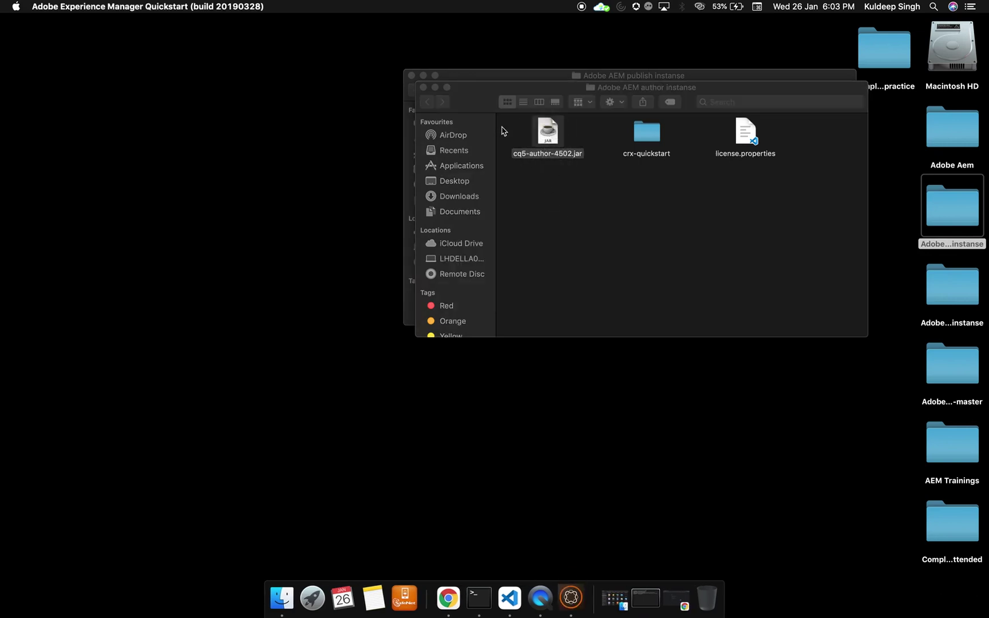
pyautogui.click(424, 88)
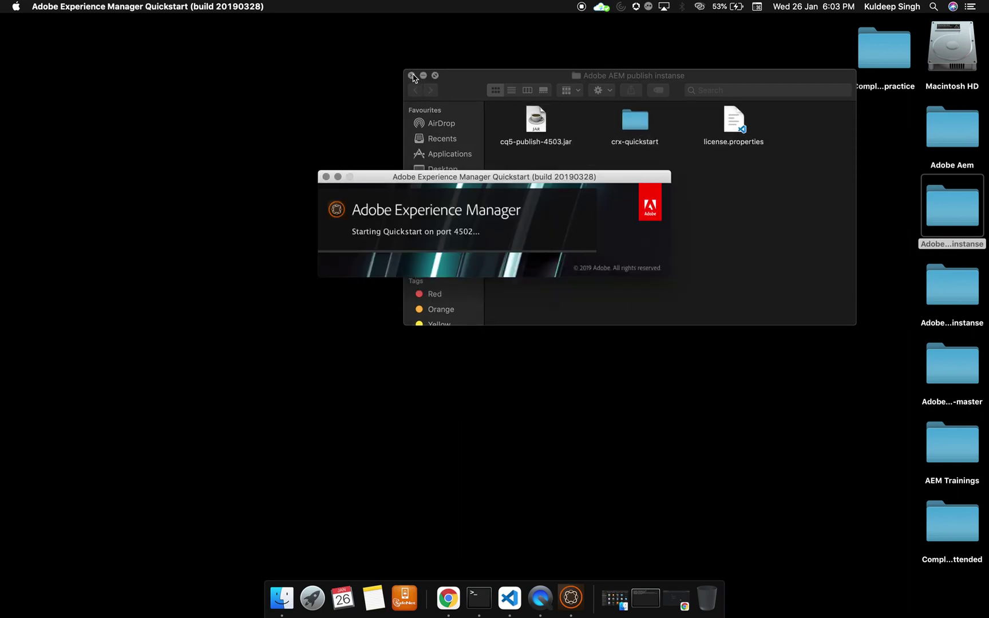
pyautogui.click(411, 75)
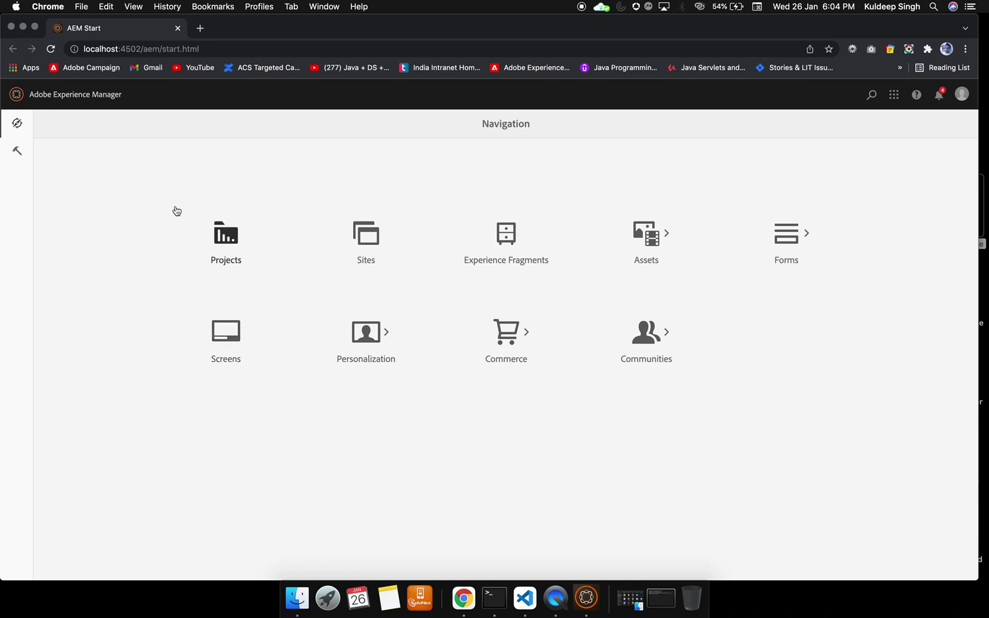
pyautogui.click(221, 240)
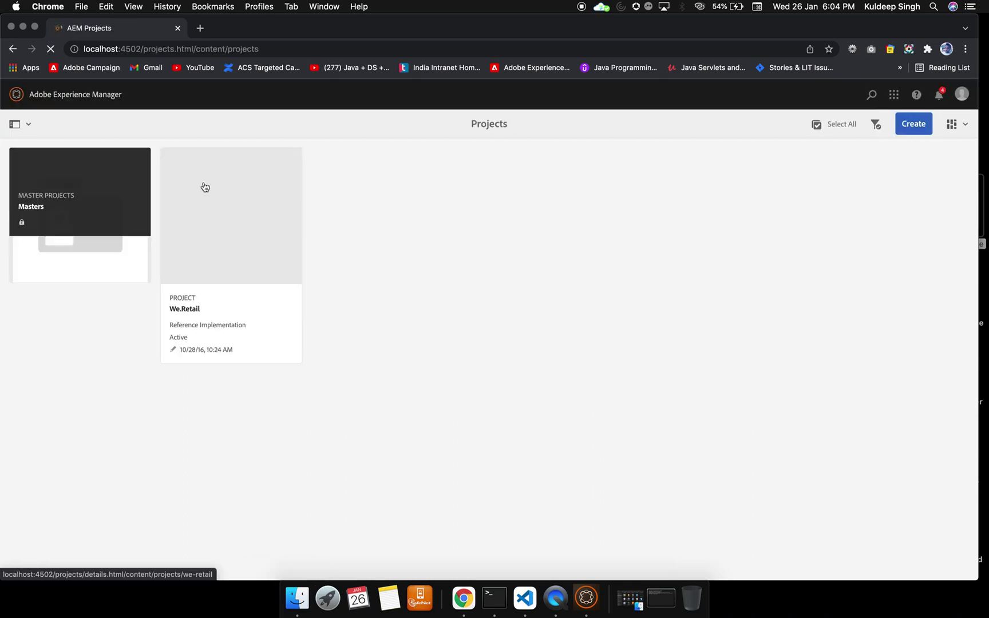
pyautogui.moveTo(247, 224)
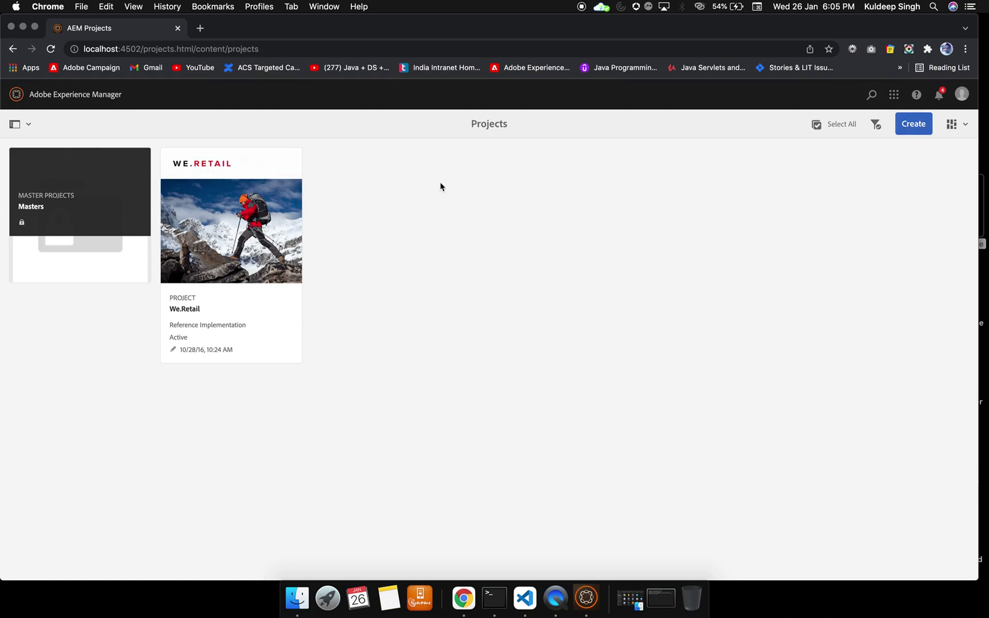
pyautogui.click(12, 48)
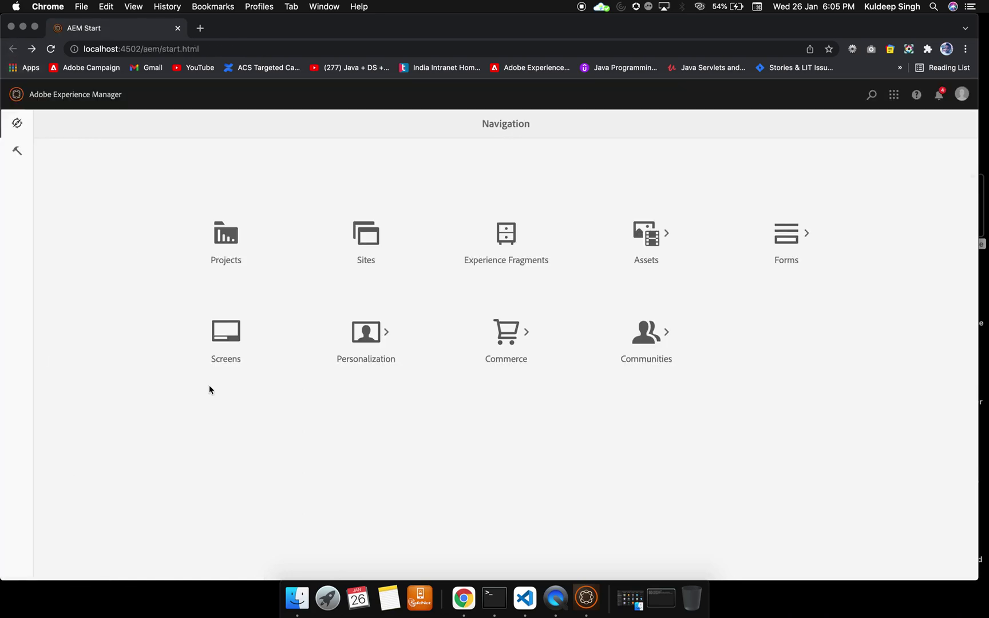
pyautogui.click(370, 251)
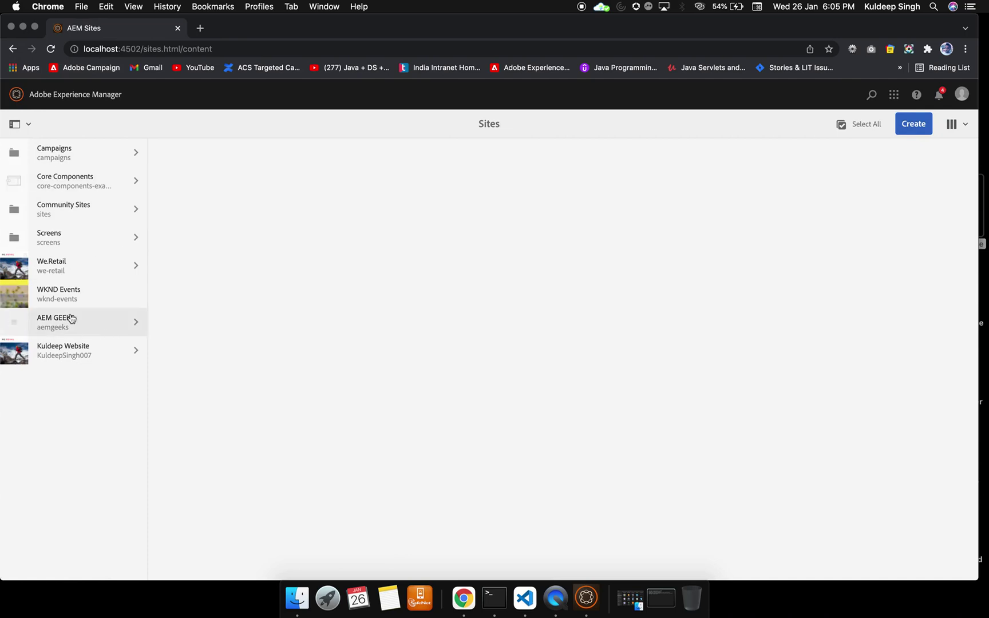
# Drill into We.Retail > Language Masters > English > Experience and select the Men page.
pyautogui.click(102, 270)
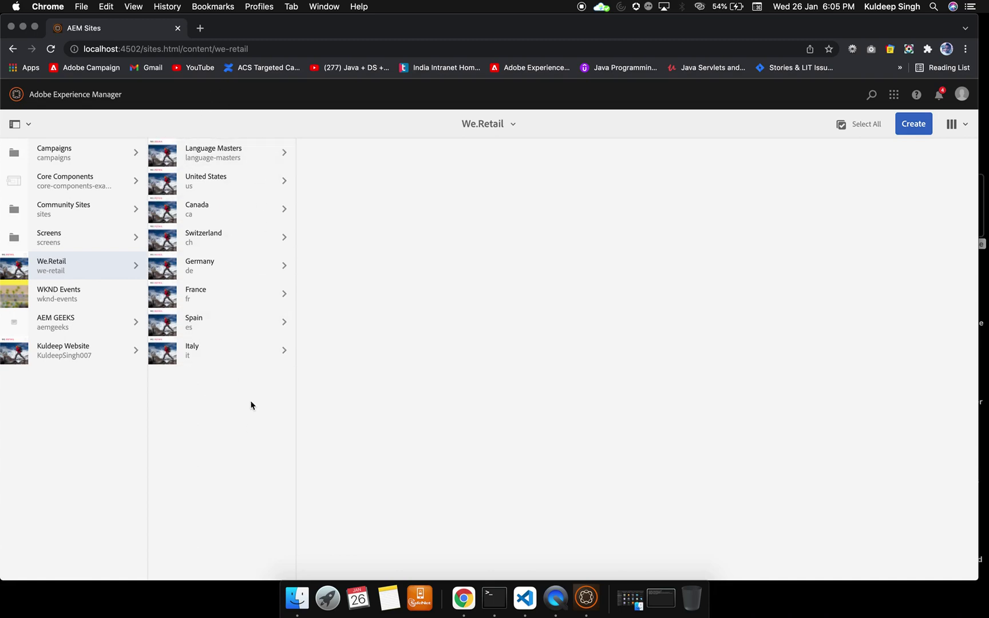
pyautogui.click(252, 156)
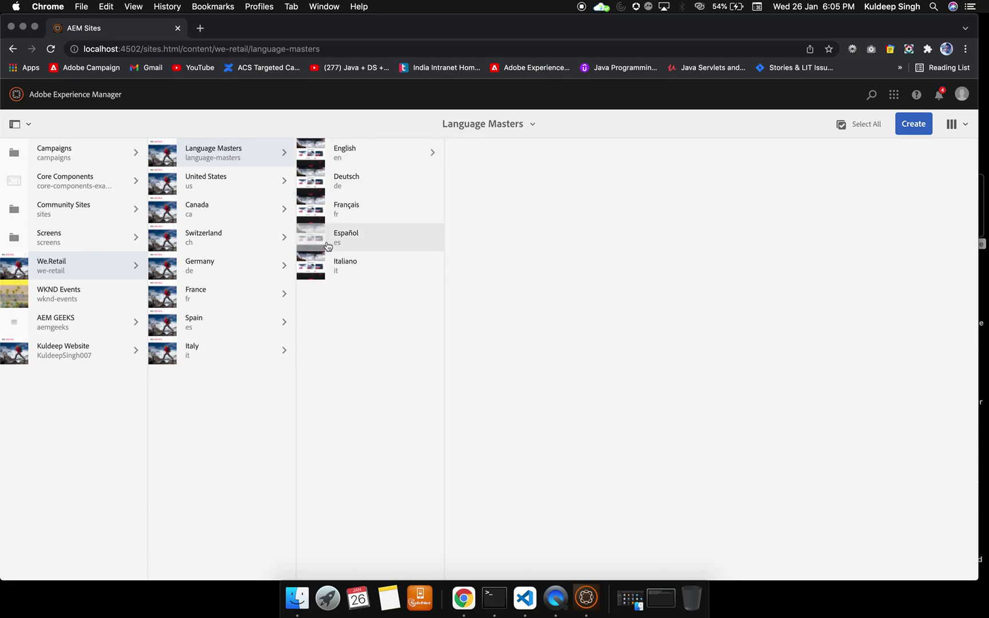
pyautogui.click(420, 165)
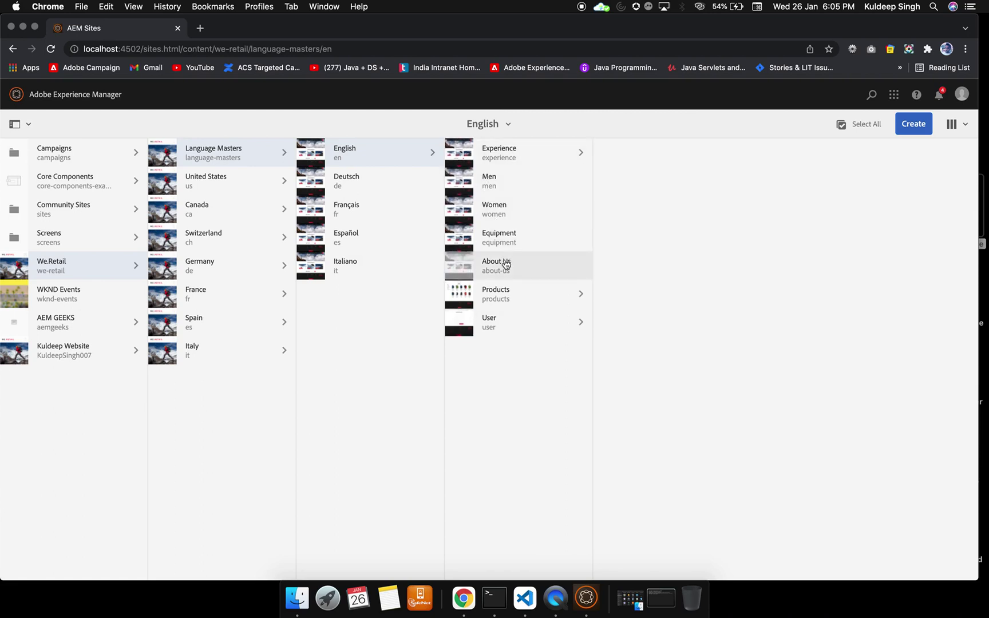
pyautogui.click(550, 157)
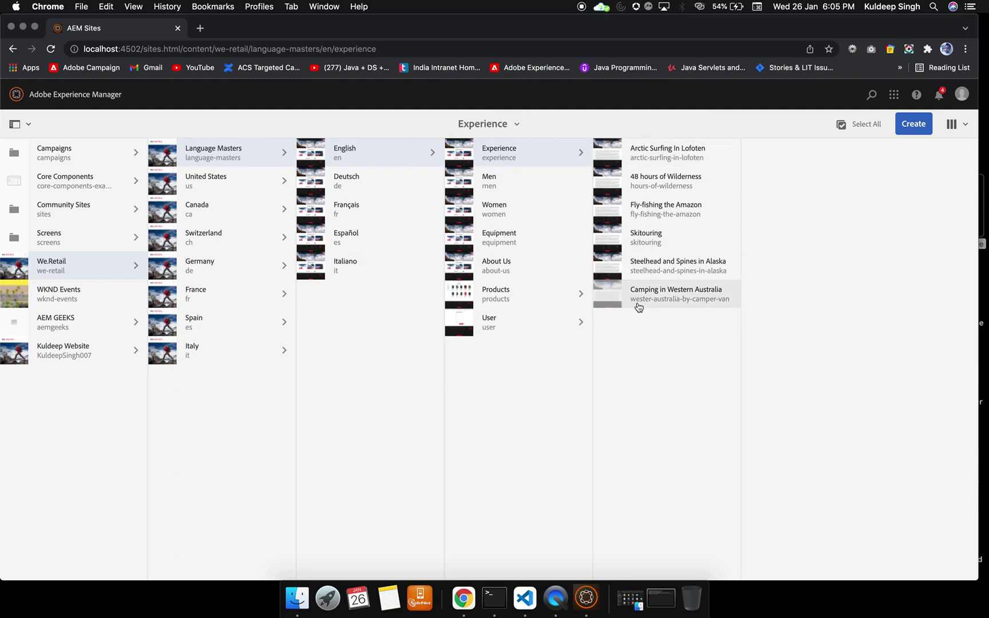
pyautogui.moveTo(463, 188)
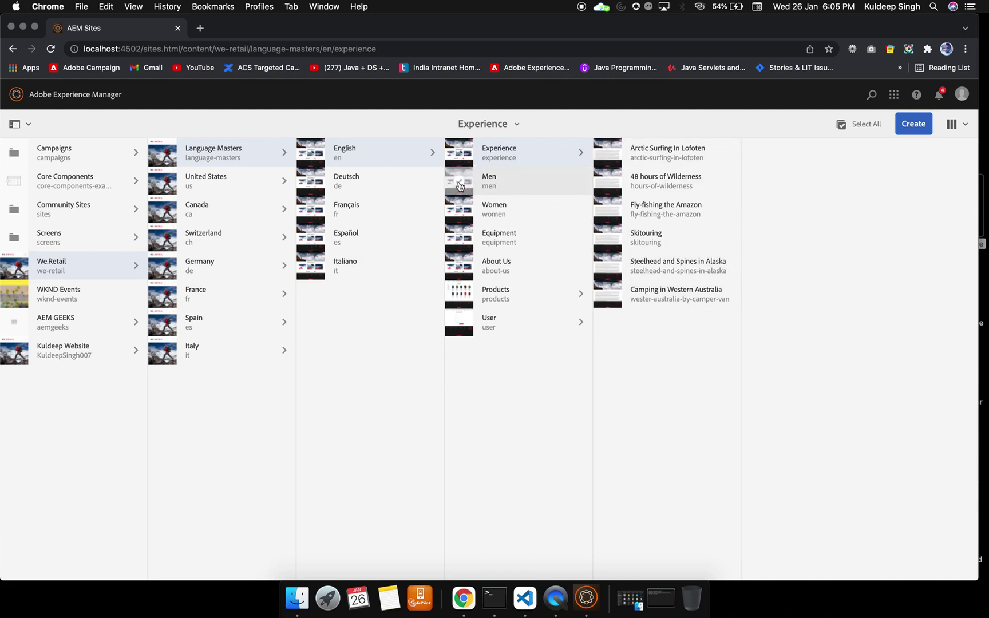
pyautogui.click(459, 184)
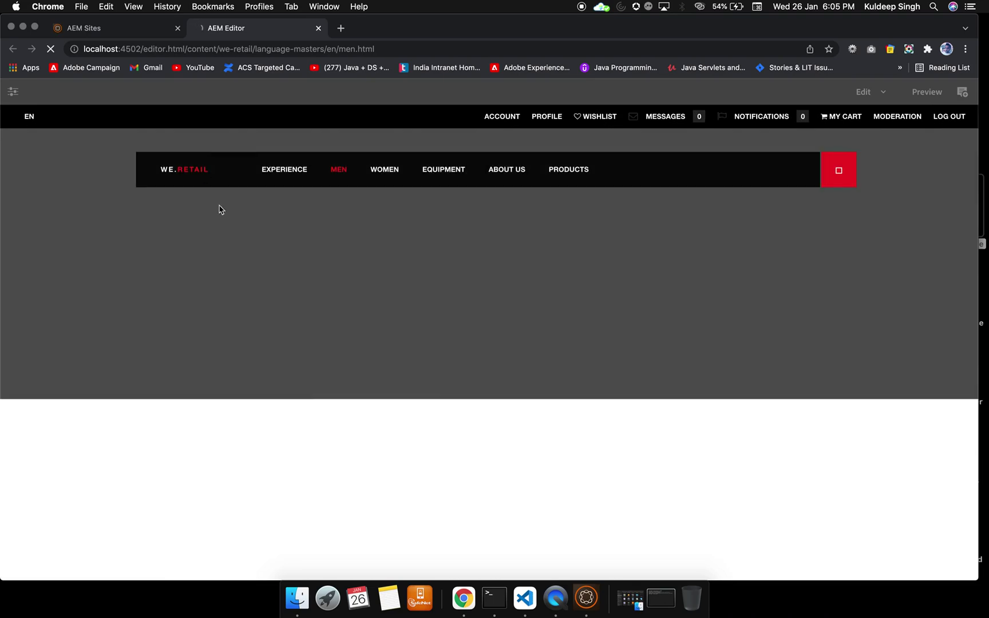
# Preview the Insert New Component list on the Men page, then return to Sites and deselect Men.
pyautogui.scroll(-15, 359, 256)
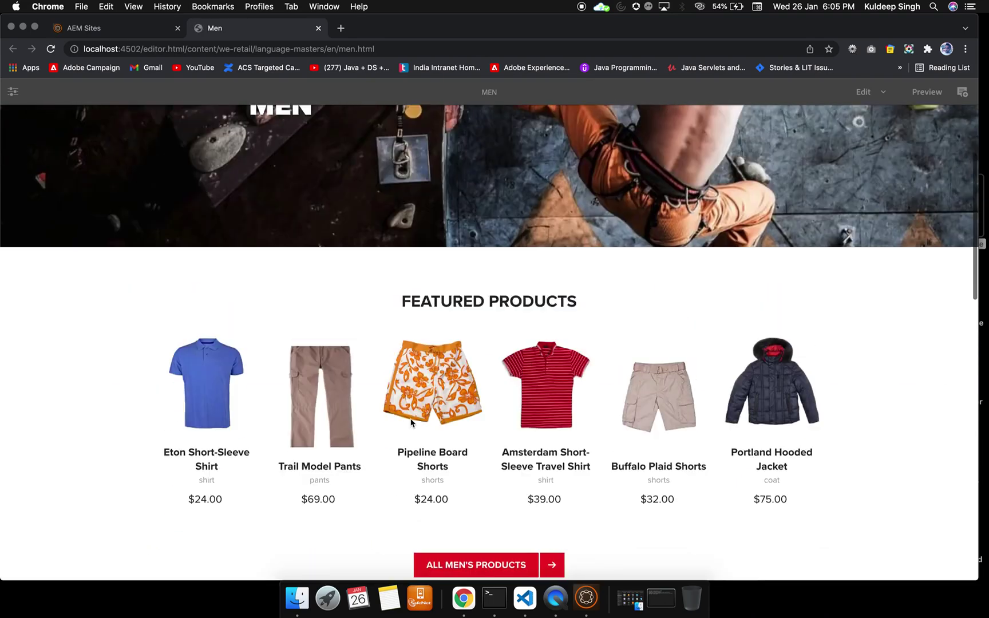
pyautogui.scroll(-5, 410, 415)
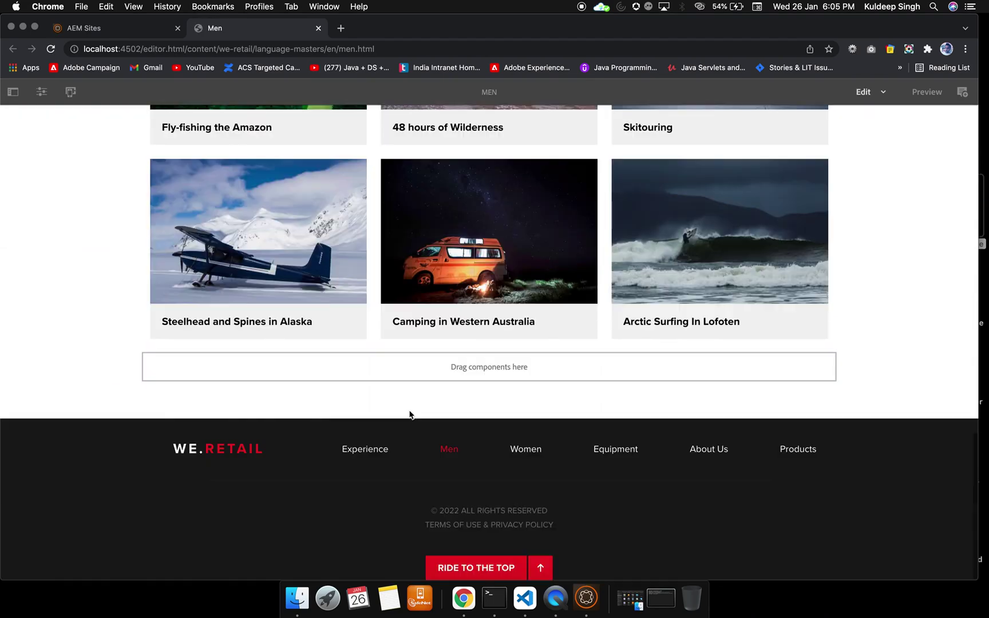
pyautogui.doubleClick(470, 368)
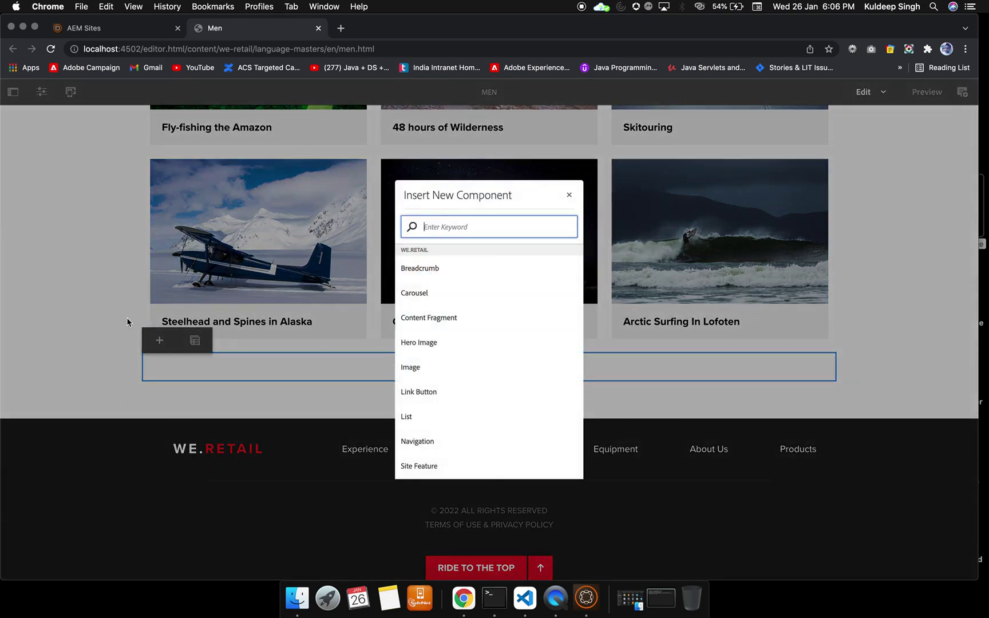
pyautogui.click(127, 322)
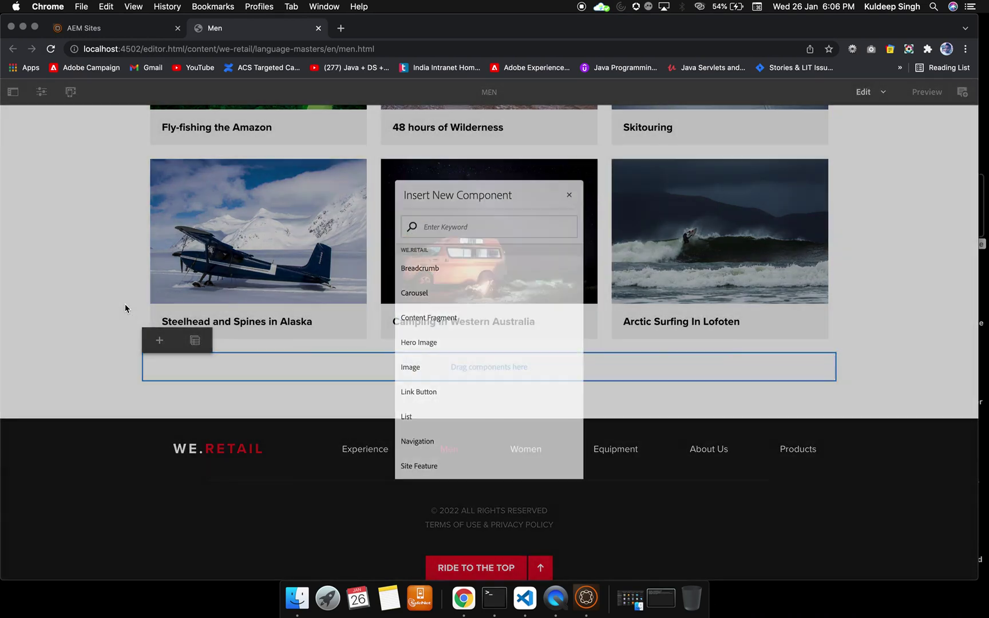
pyautogui.click(101, 32)
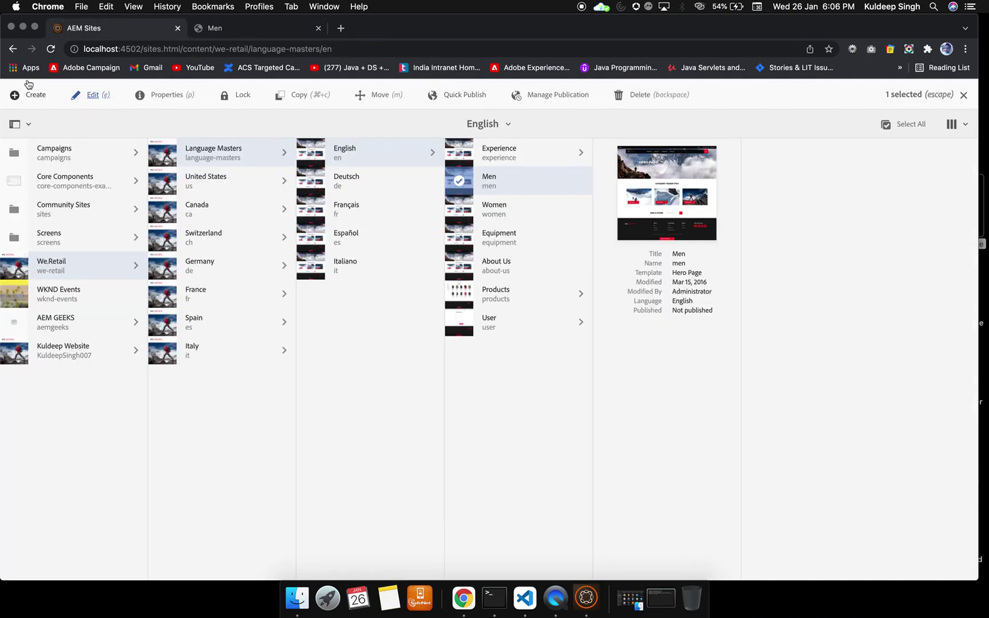
pyautogui.click(578, 437)
# Visit the Assets Files console from the navigation overview, then go back to the Sites view.
pyautogui.click(61, 95)
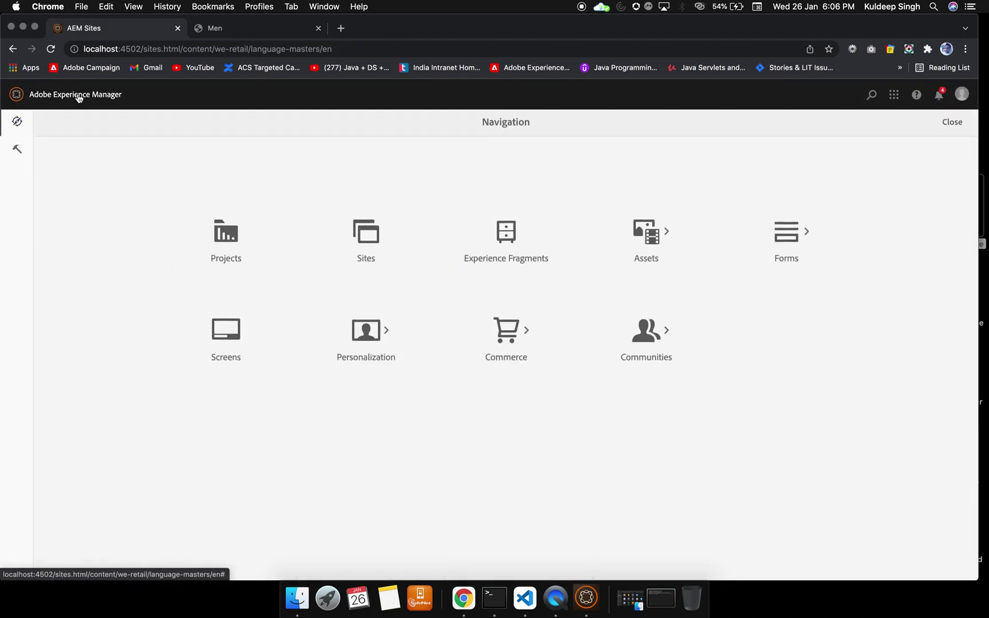
pyautogui.click(641, 246)
pyautogui.click(213, 239)
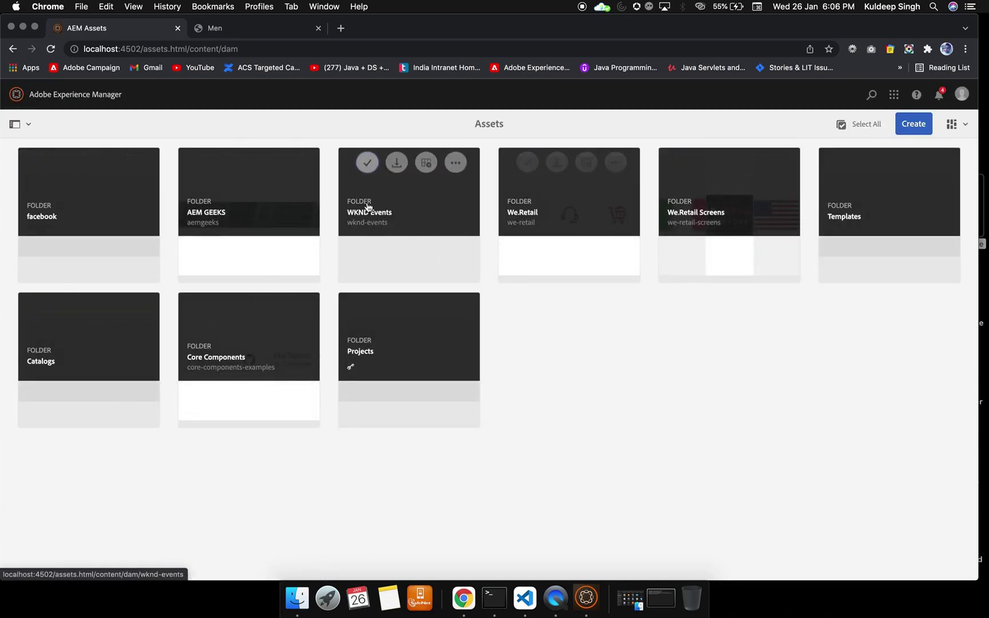
pyautogui.click(12, 51)
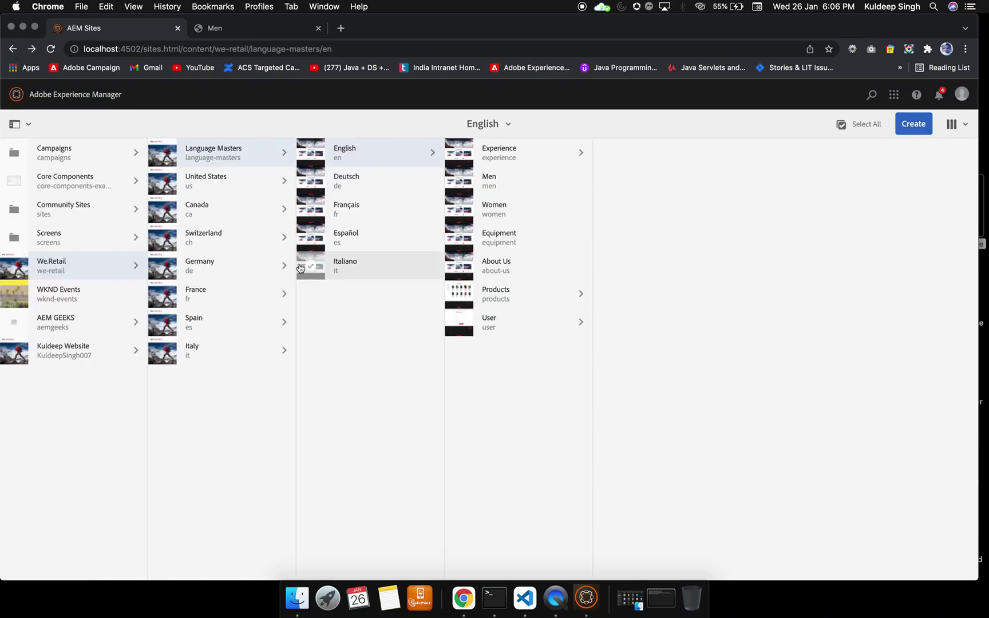
pyautogui.click(39, 98)
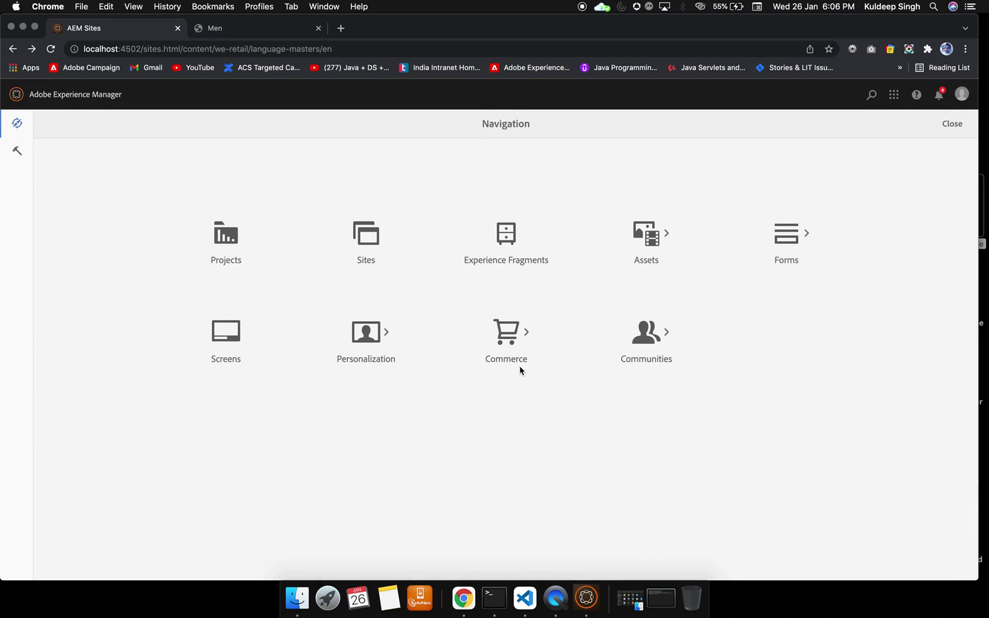
# Explore Experience Fragments, expanding and collapsing AEM GEEKS Fragments and viewing the Create menu.
pyautogui.click(503, 245)
pyautogui.click(57, 154)
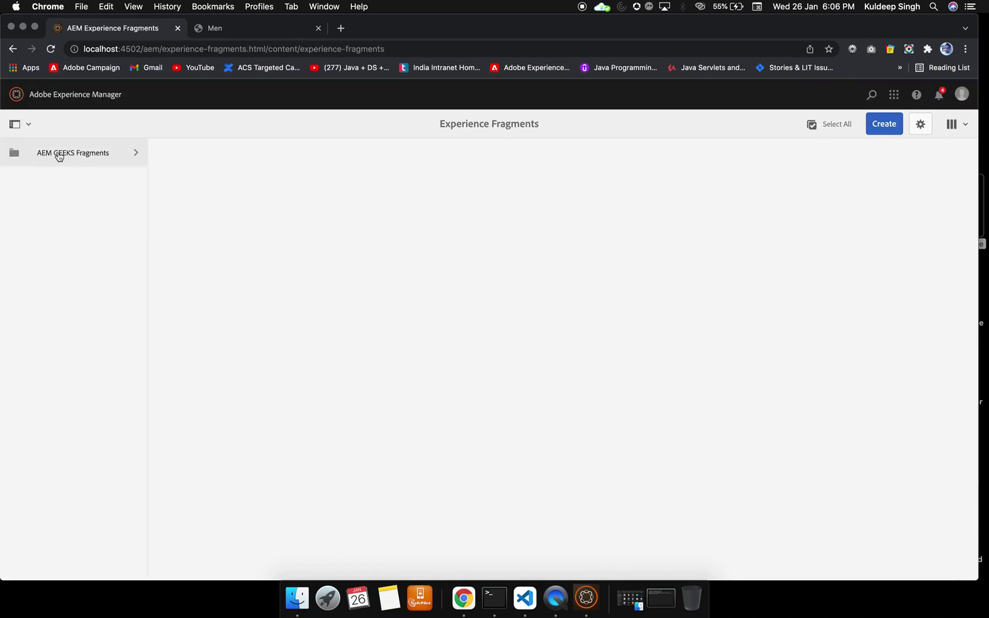
pyautogui.moveTo(17, 165)
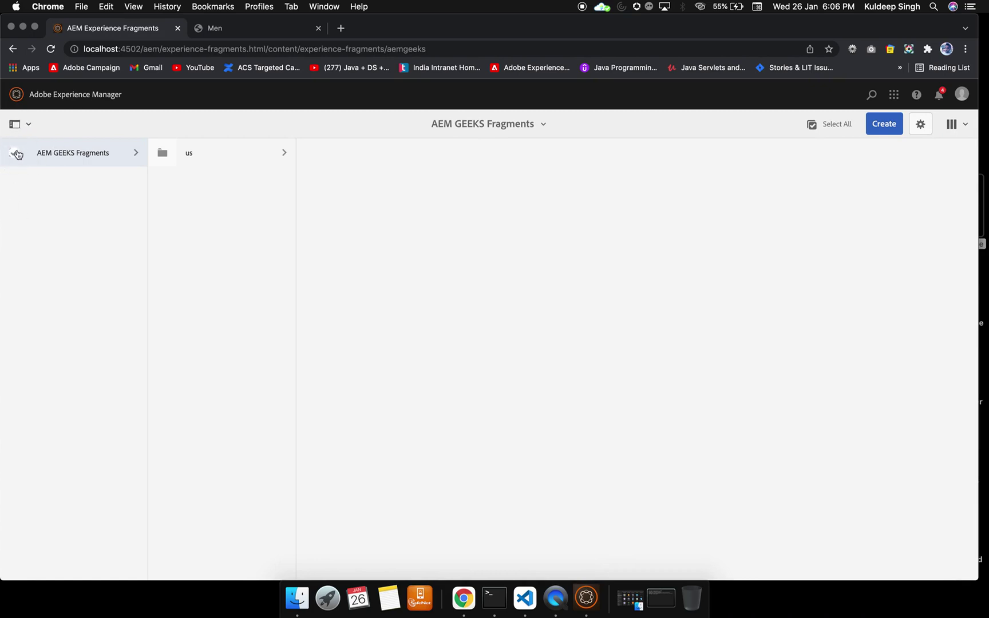
pyautogui.click(70, 271)
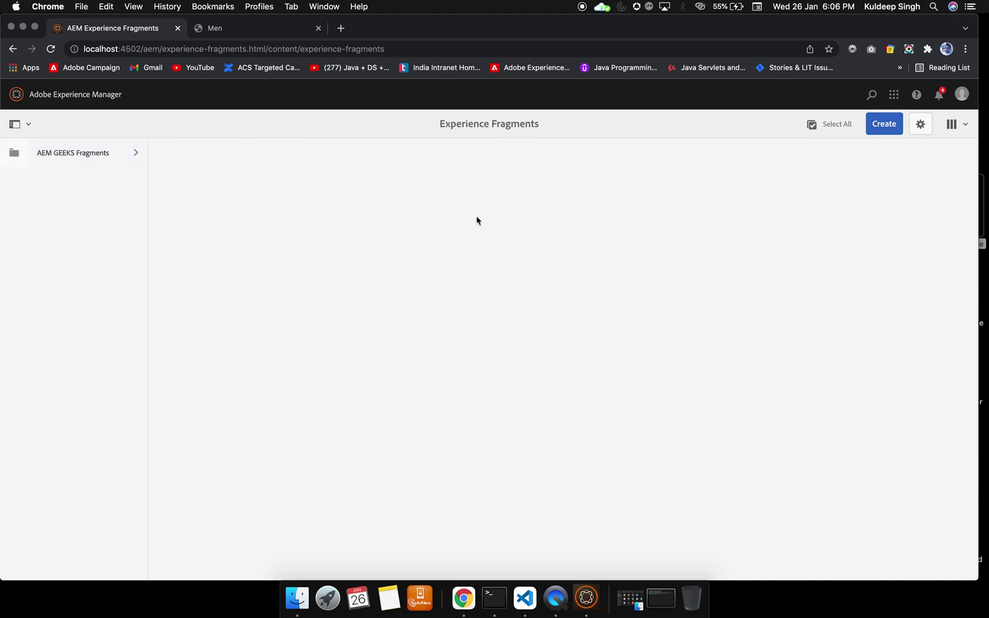
pyautogui.click(885, 126)
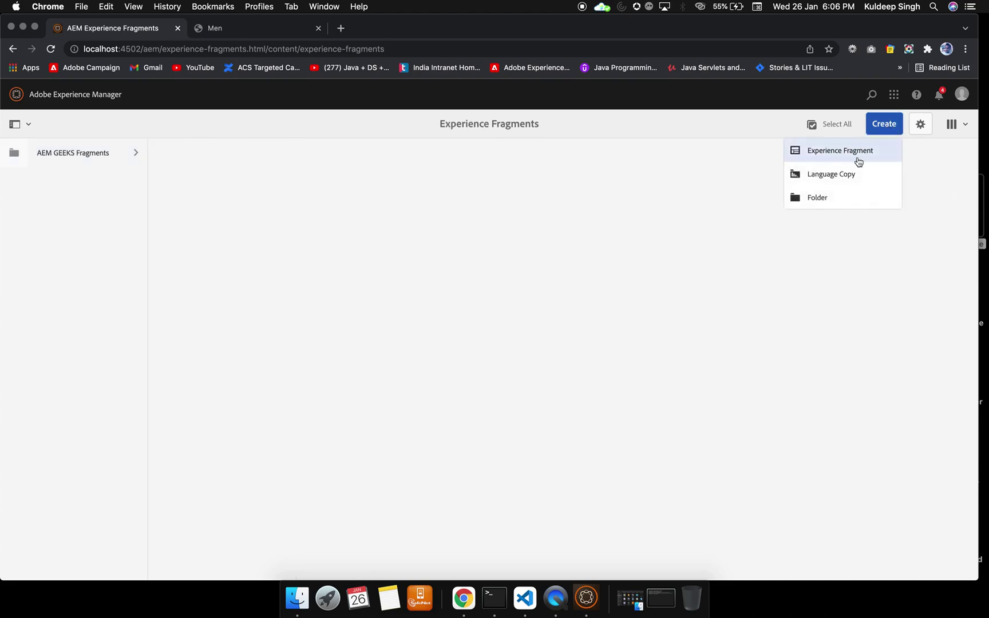
pyautogui.click(515, 209)
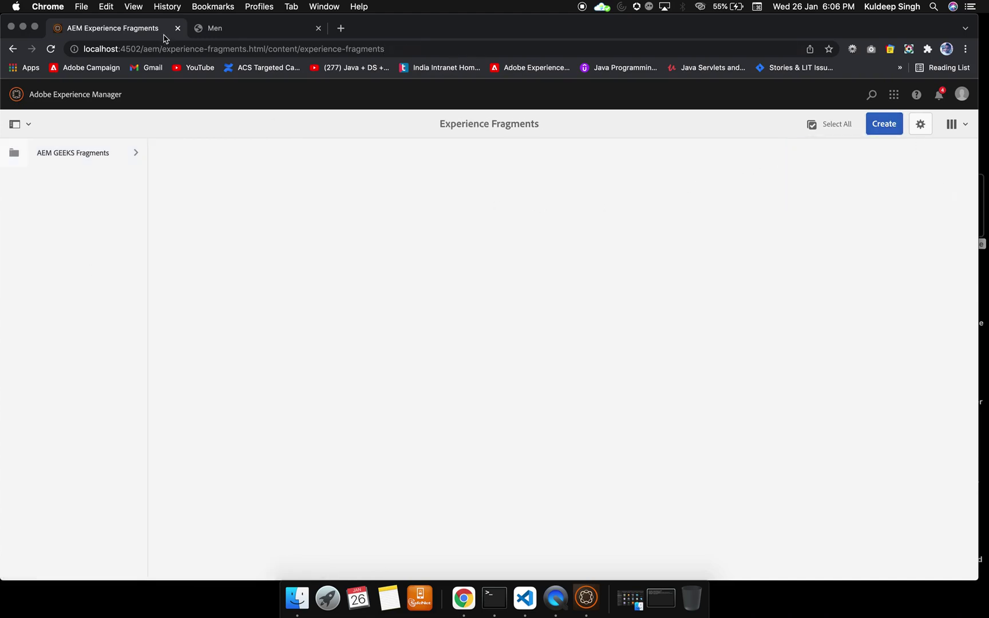
pyautogui.click(59, 90)
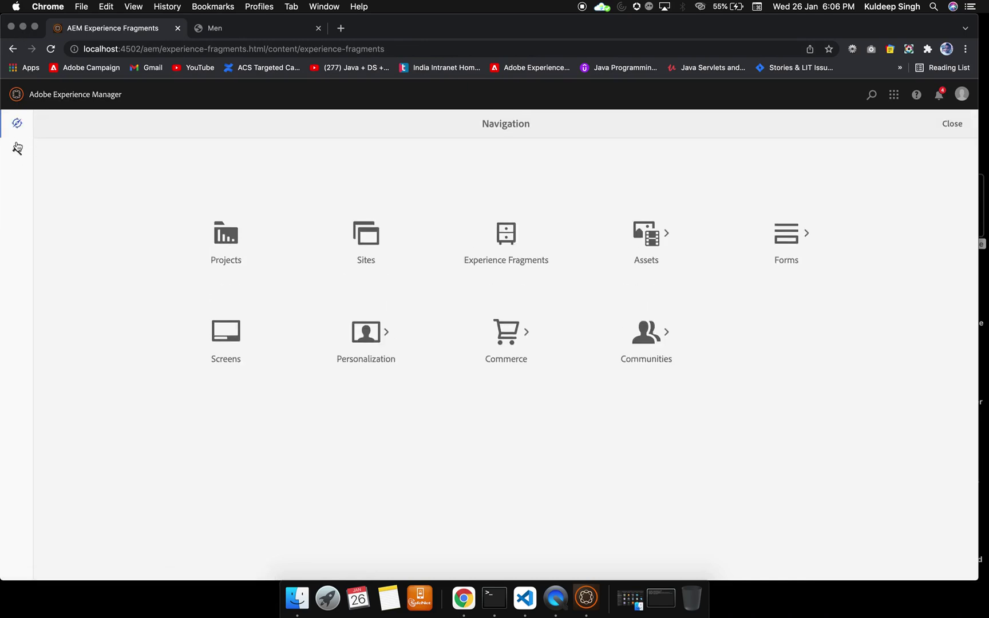
# Switch the navigation overlay to Tools to show General tools such as CRXDE Lite, Templates and Components.
pyautogui.click(18, 152)
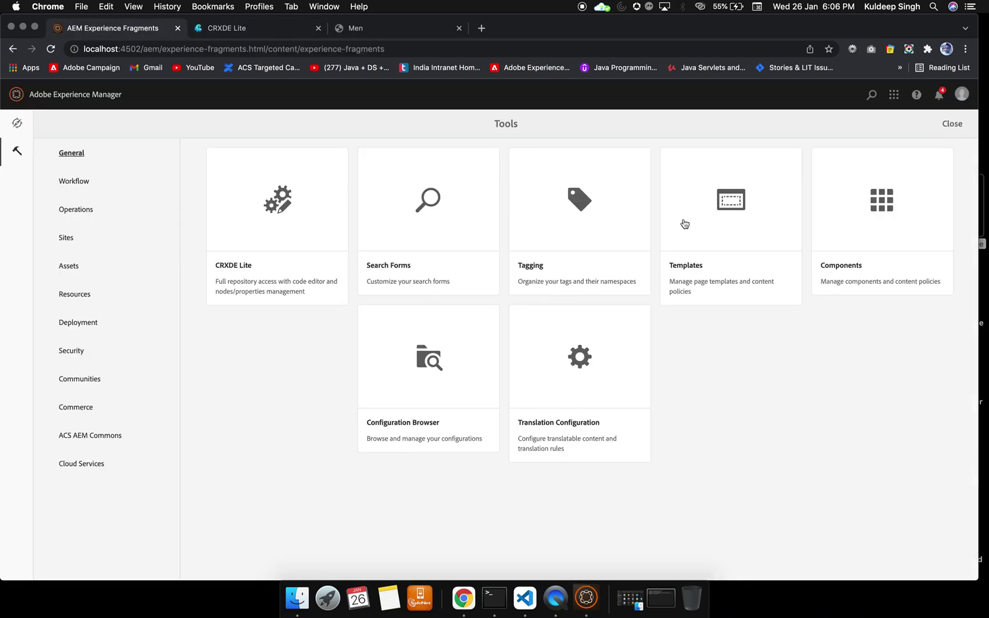
# Browse the We.Retail templates in list view, then go back twice to Experience Fragments.
pyautogui.click(739, 222)
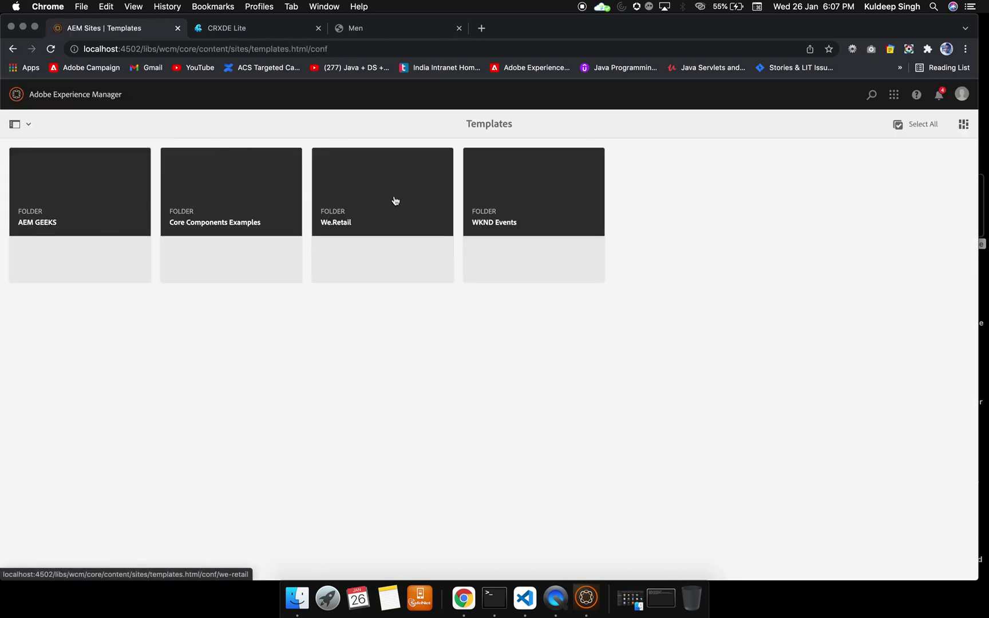
pyautogui.click(380, 183)
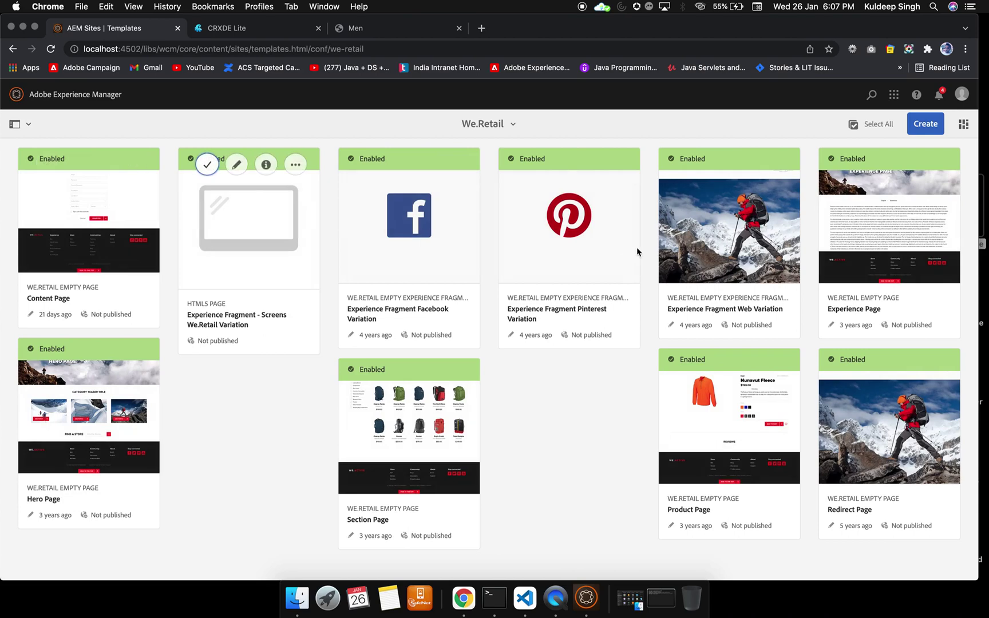
pyautogui.click(963, 125)
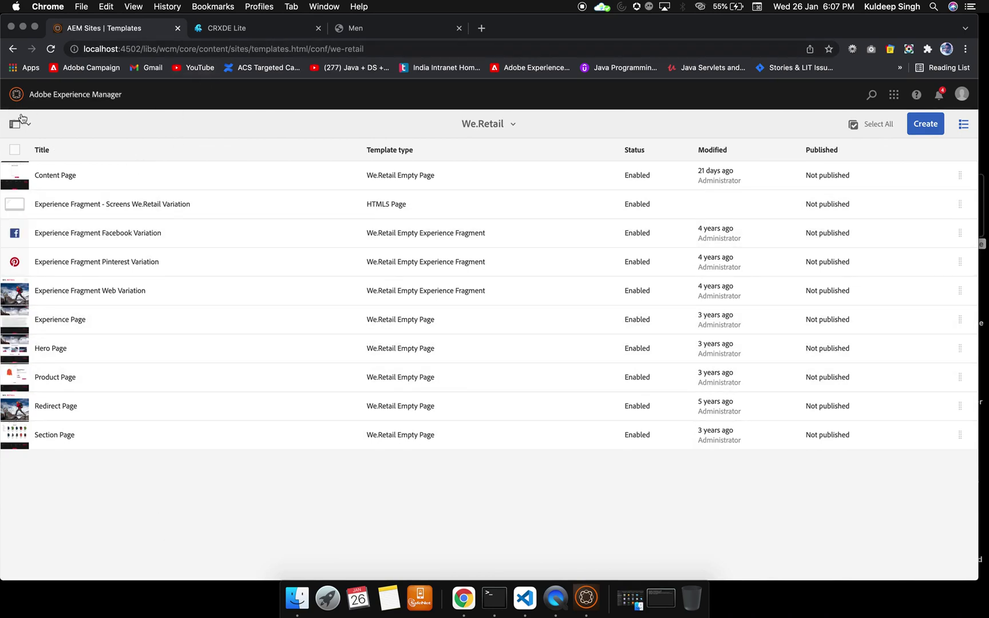
pyautogui.click(12, 50)
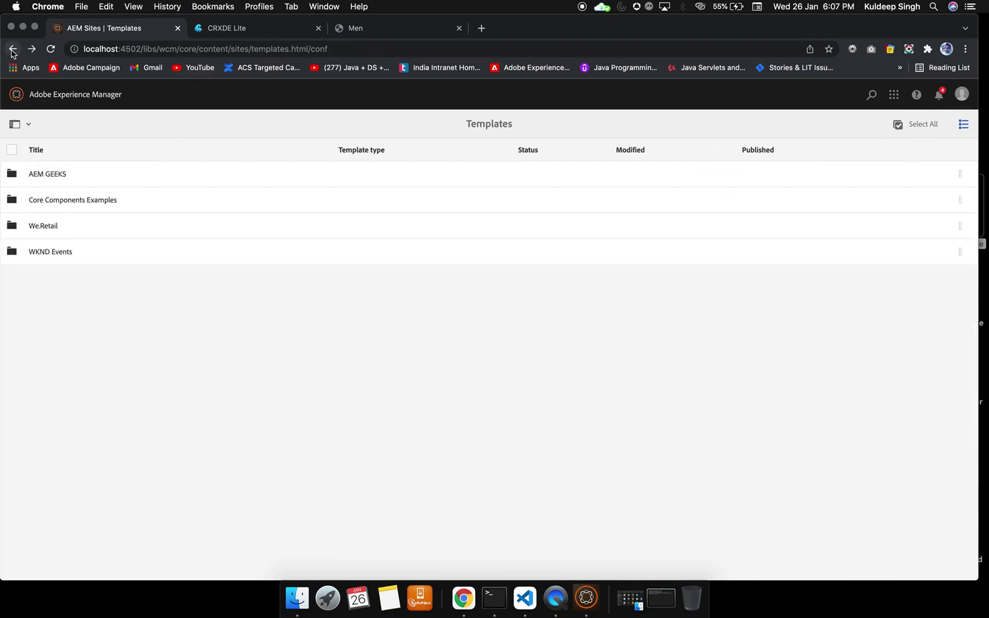
pyautogui.click(12, 50)
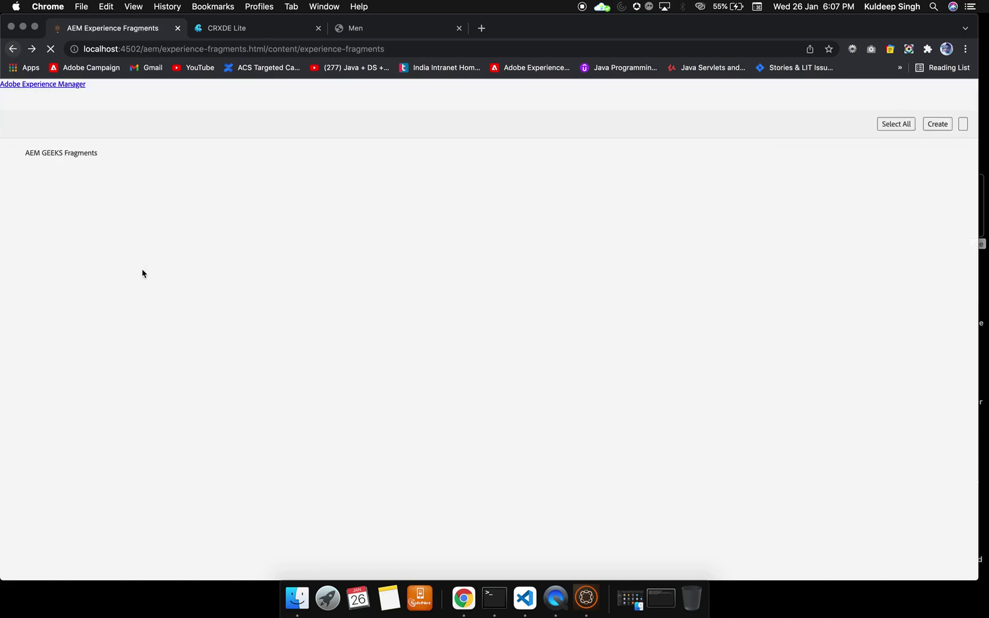
# Open the Components console from the Tools overview.
pyautogui.click(26, 101)
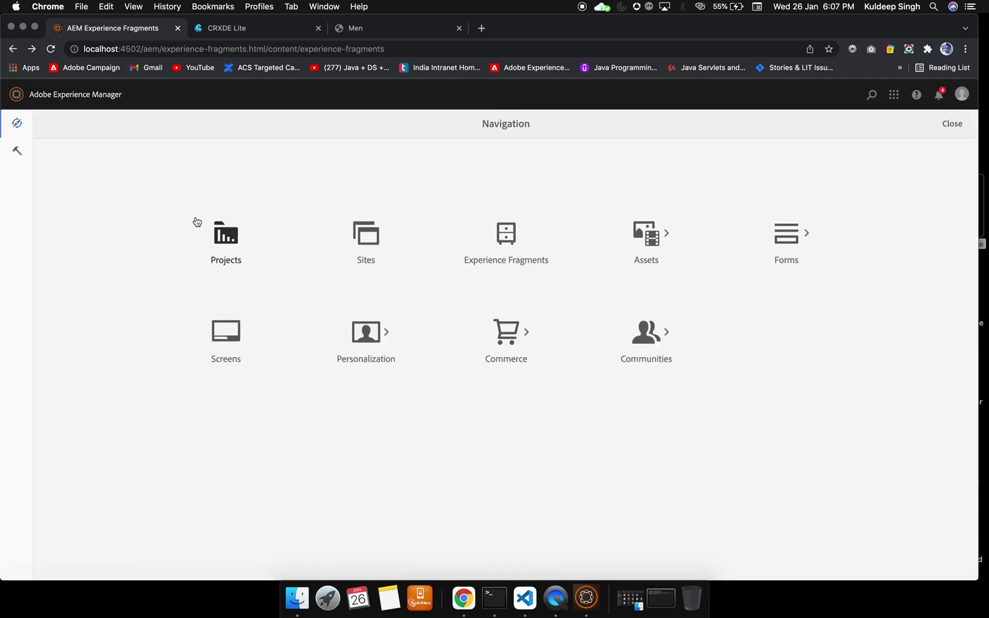
pyautogui.click(17, 153)
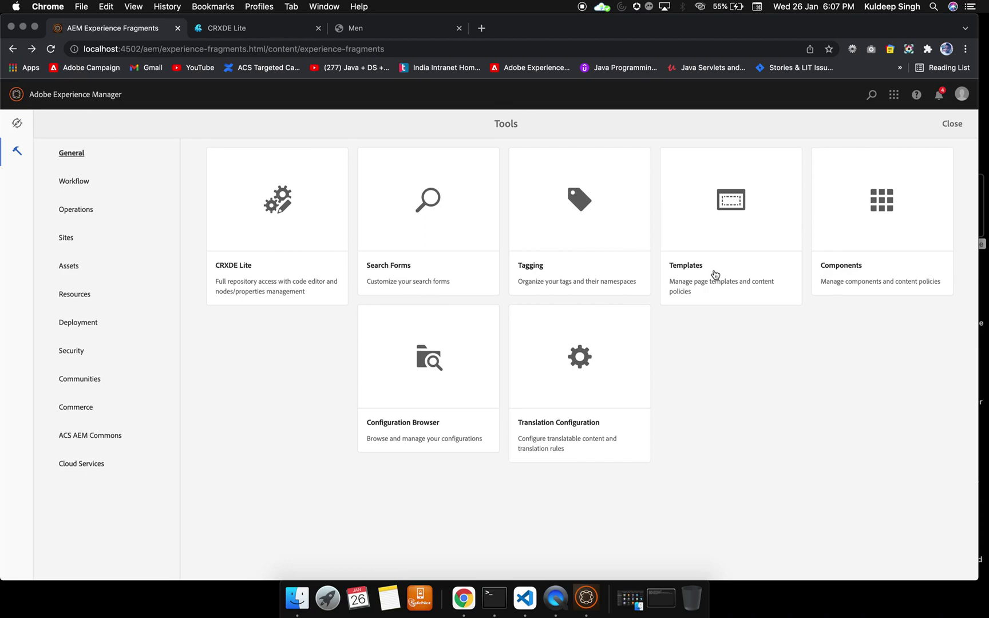
pyautogui.click(885, 232)
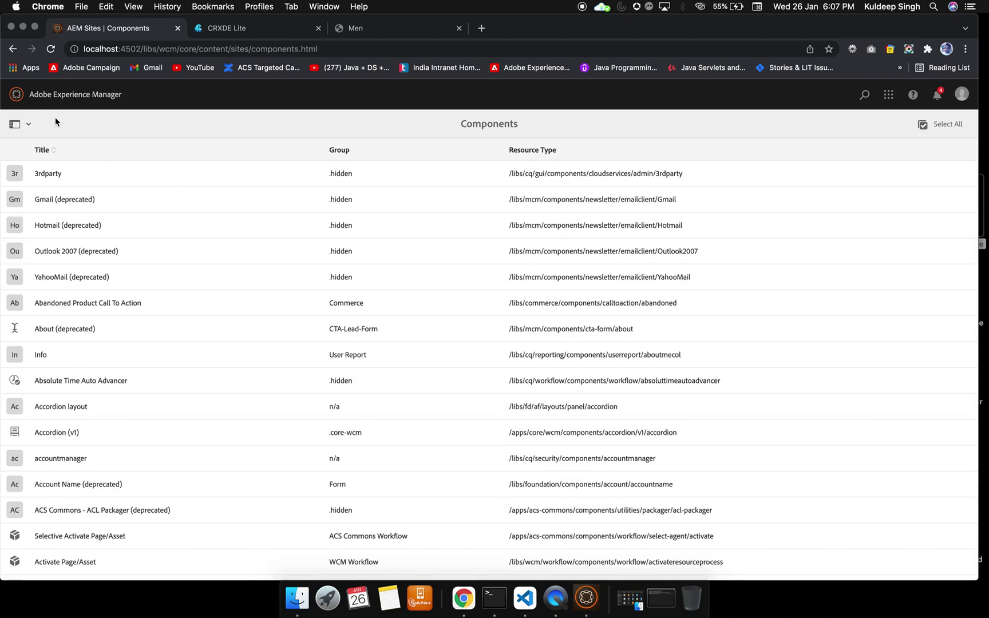
pyautogui.scroll(-5, 135, 287)
pyautogui.scroll(5, 135, 287)
# Search components by keyword for title components, then show the Operations tools.
pyautogui.click(15, 125)
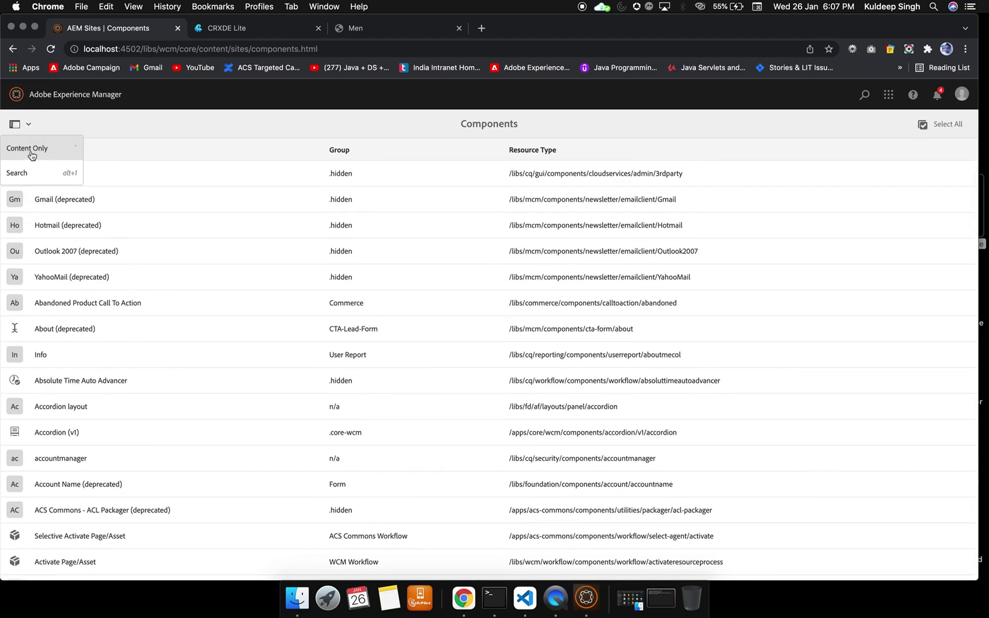
pyautogui.click(21, 171)
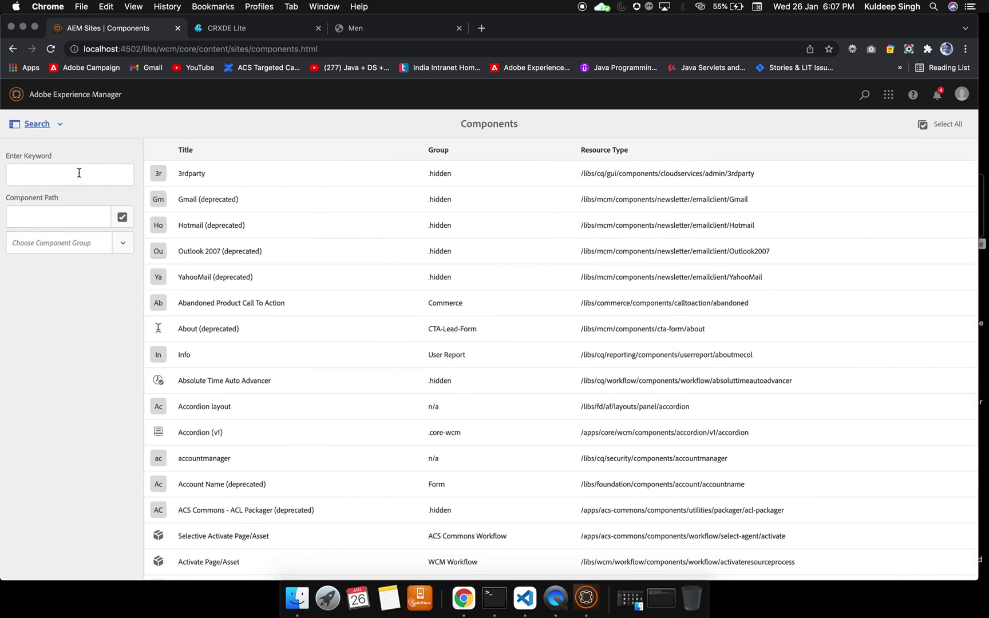
pyautogui.click(54, 176)
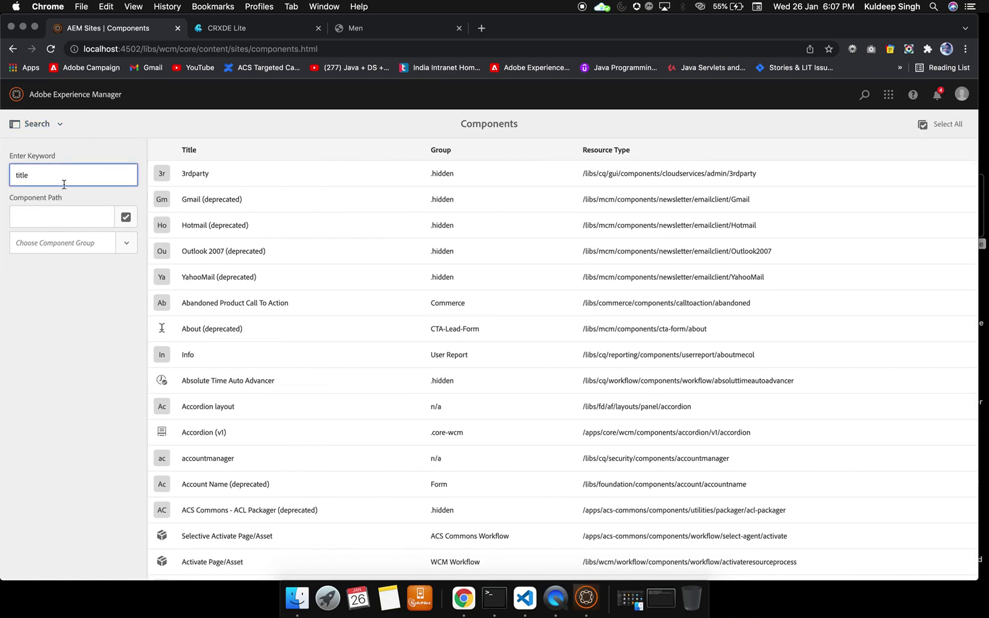
pyautogui.press('Return')
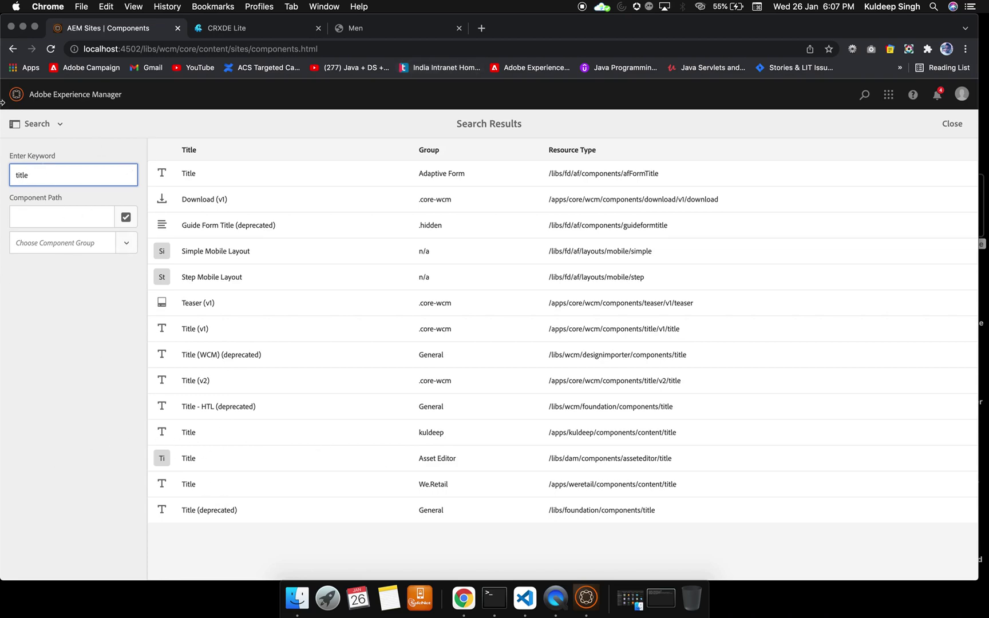
pyautogui.click(34, 94)
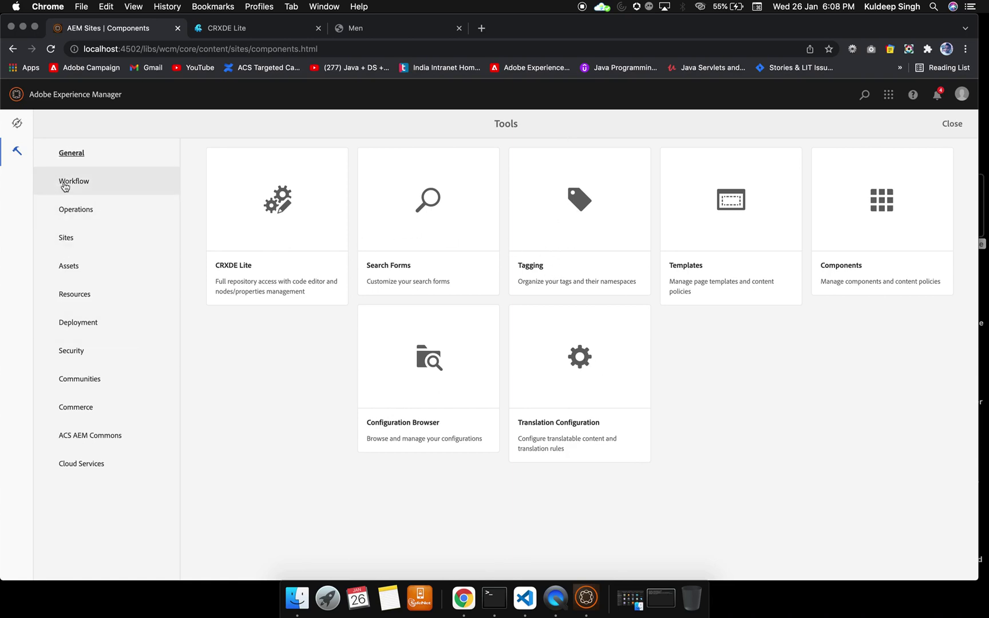
pyautogui.click(65, 219)
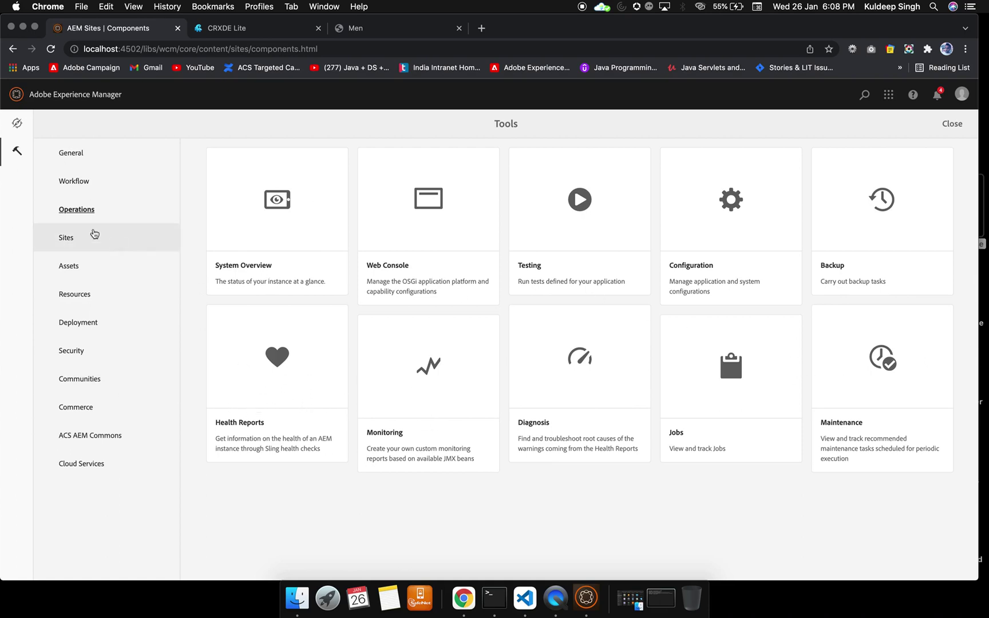
# Review the Sites, Assets, Resources, Deployment, Security and ACS AEM Commons tool categories in turn.
pyautogui.click(64, 238)
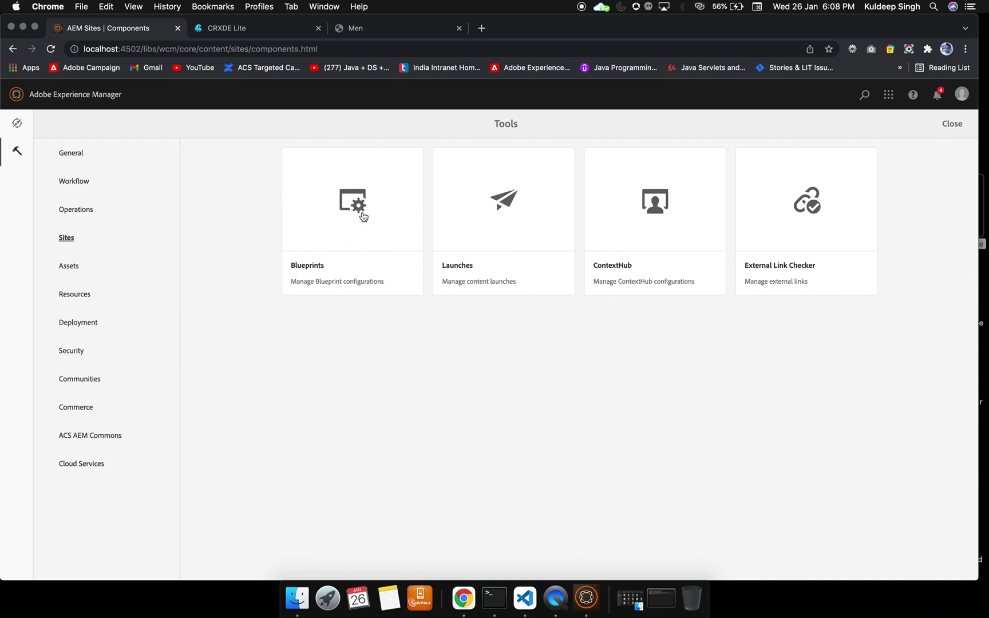
pyautogui.click(69, 266)
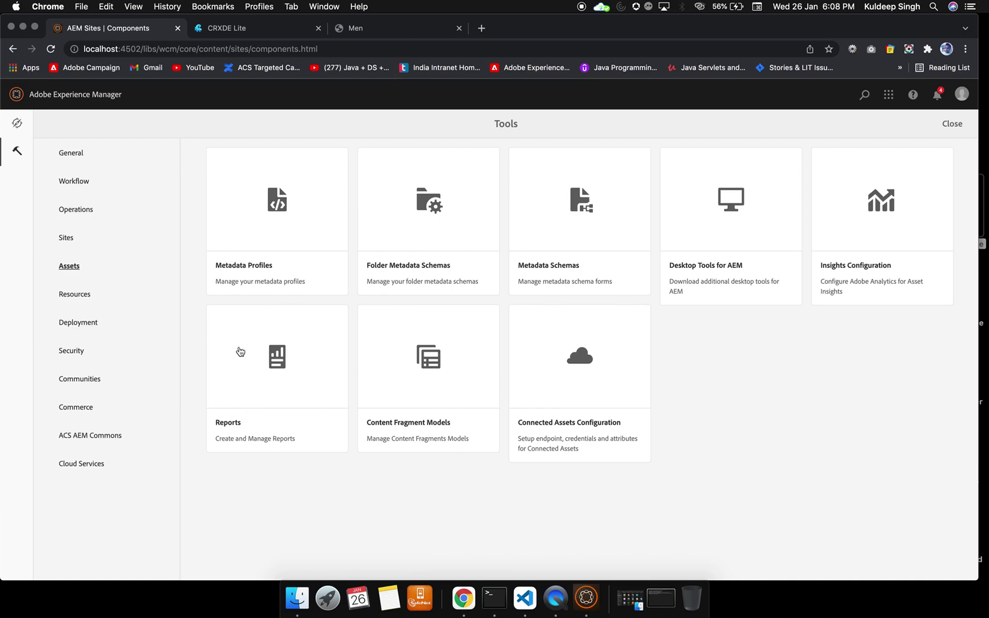
pyautogui.click(75, 295)
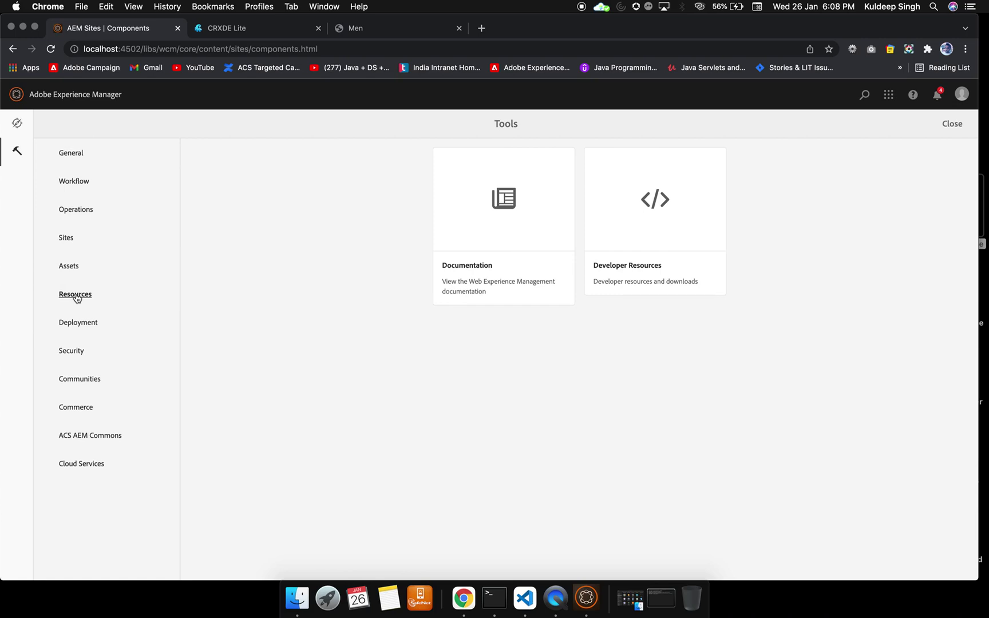
pyautogui.click(73, 324)
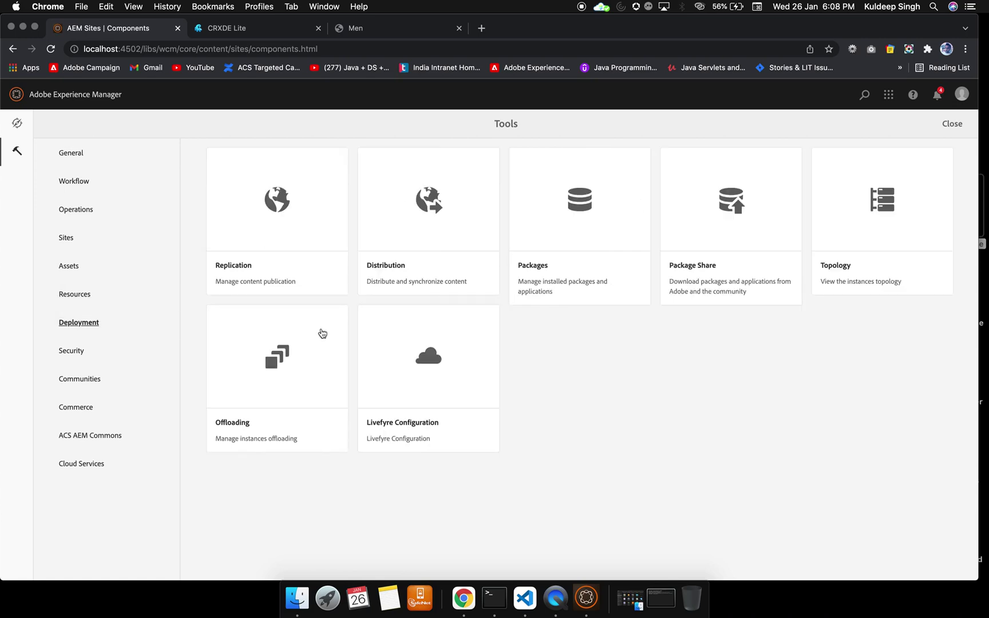
pyautogui.click(70, 353)
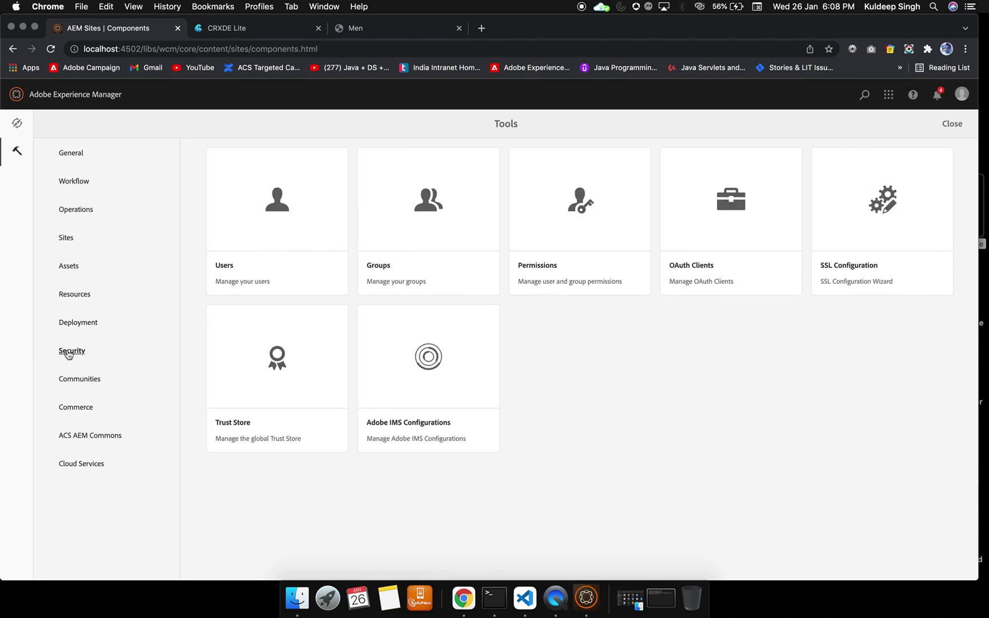
pyautogui.click(83, 439)
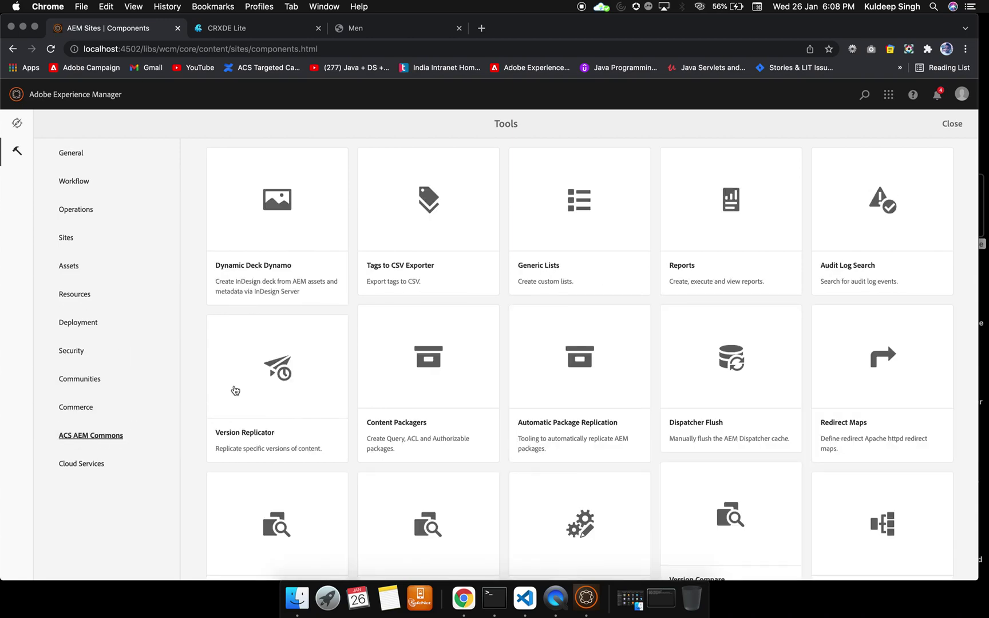
# View the Cloud Services configurations, return to console navigation, and bring the CRXDE Lite tab forward.
pyautogui.scroll(-5, 352, 498)
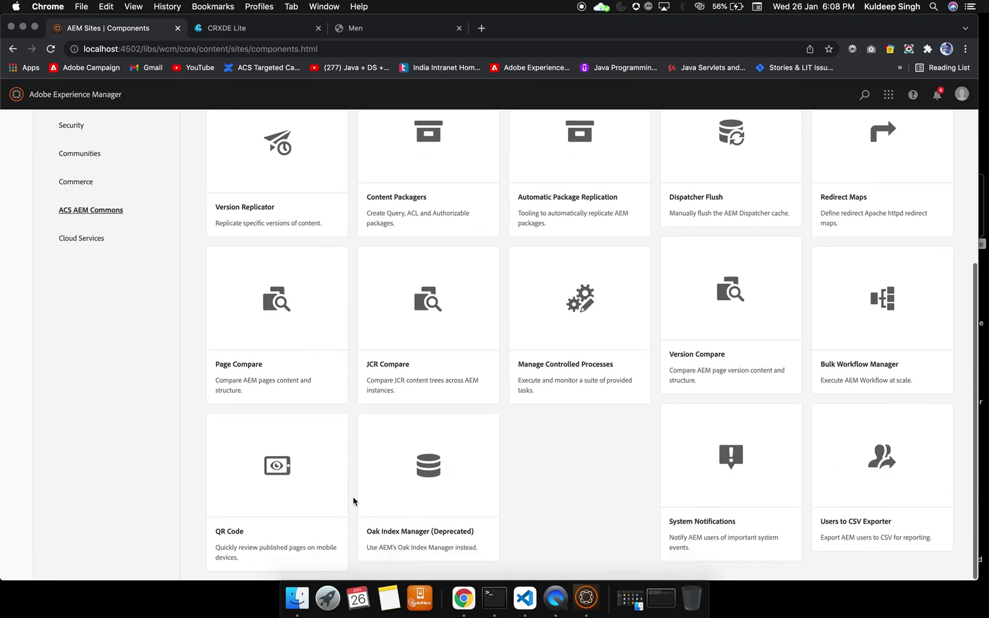
pyautogui.scroll(5, 395, 209)
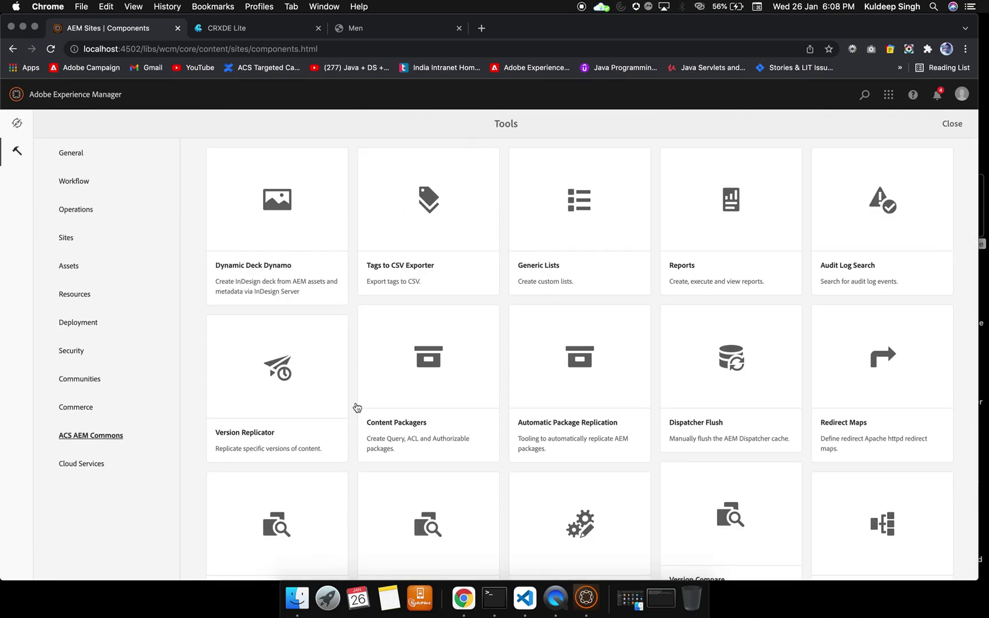
pyautogui.click(87, 466)
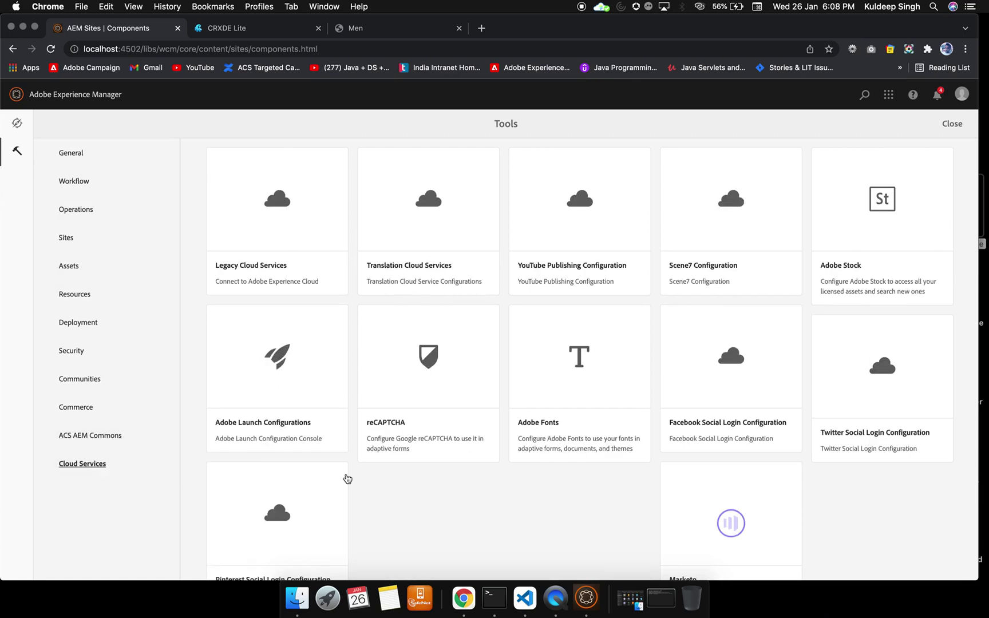
pyautogui.scroll(-2, 518, 537)
pyautogui.scroll(2, 518, 537)
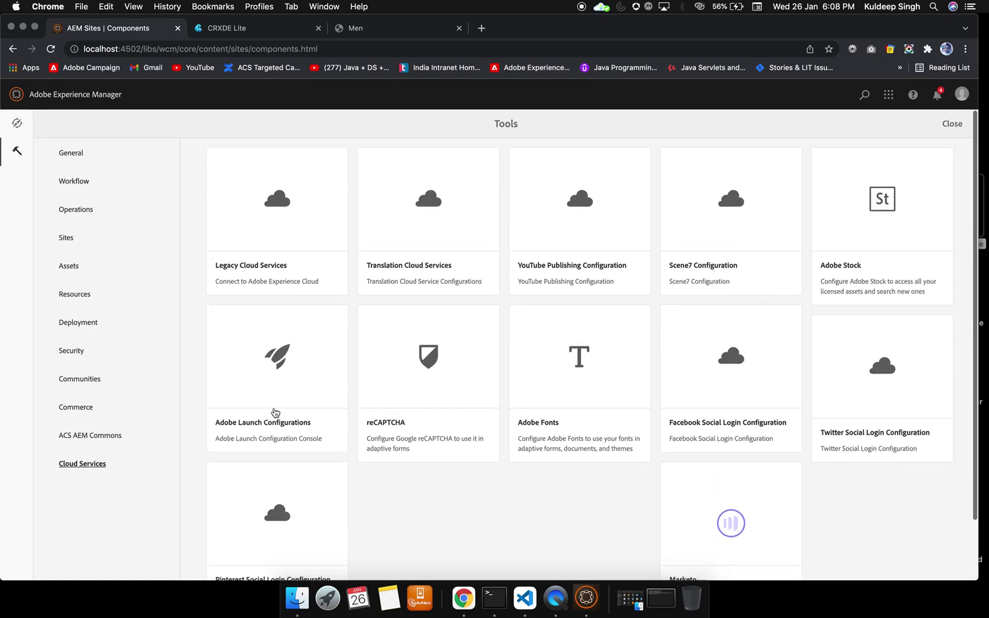
pyautogui.click(16, 126)
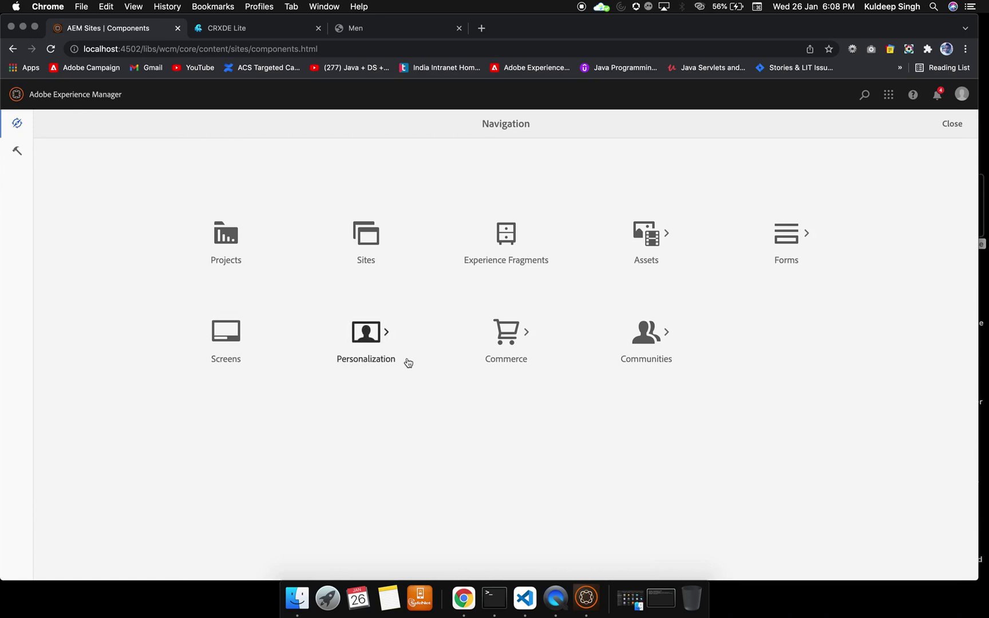
pyautogui.click(240, 30)
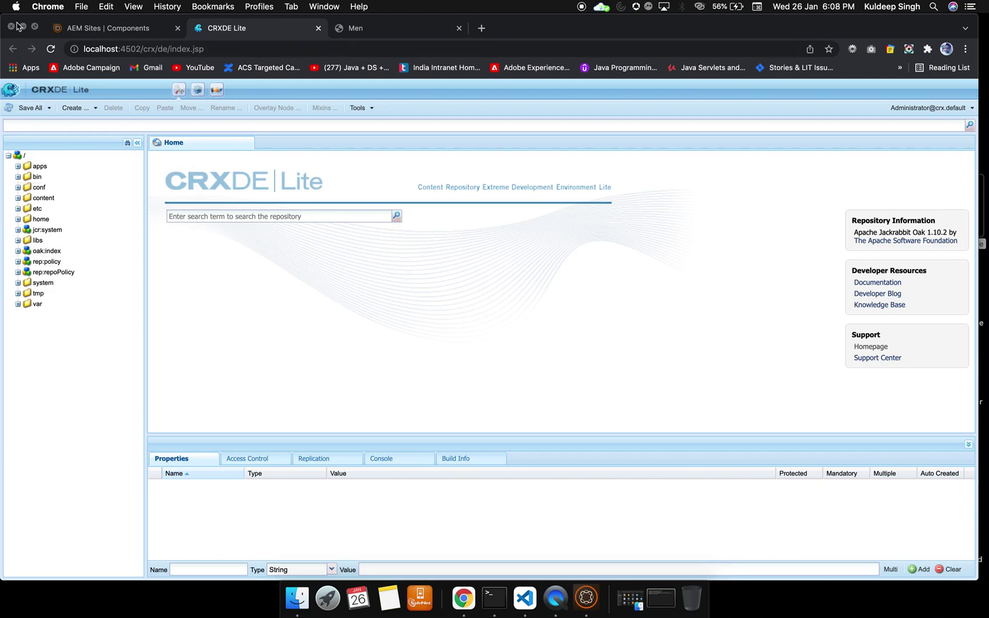
pyautogui.click(117, 33)
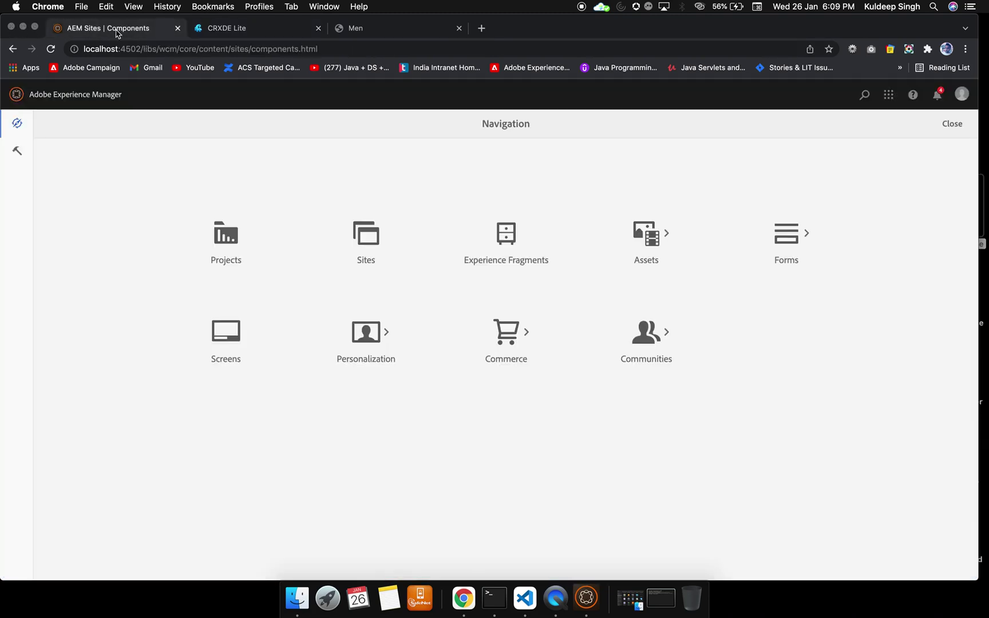